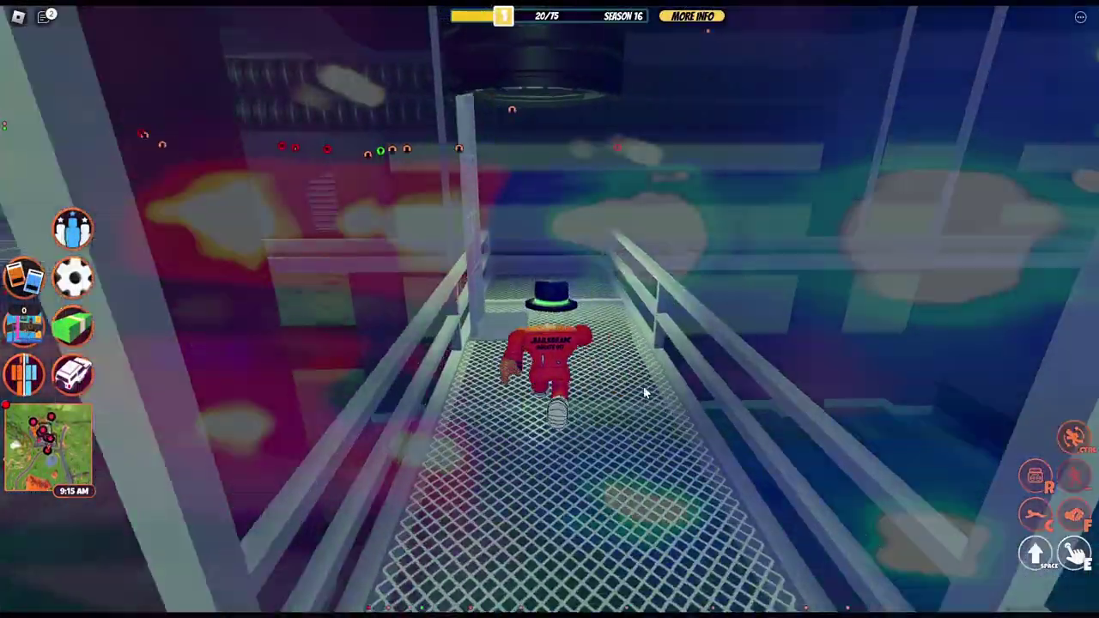
Run forward through the obby from Stage 19, past the blue and red pillars, to Stage 23.
key(w)
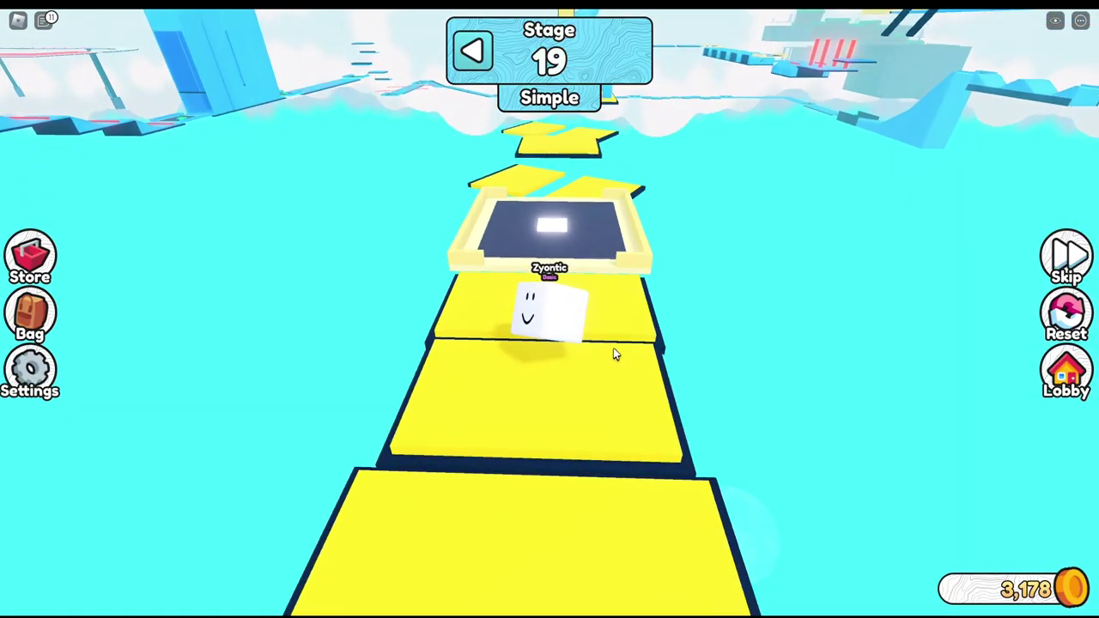
key(w)
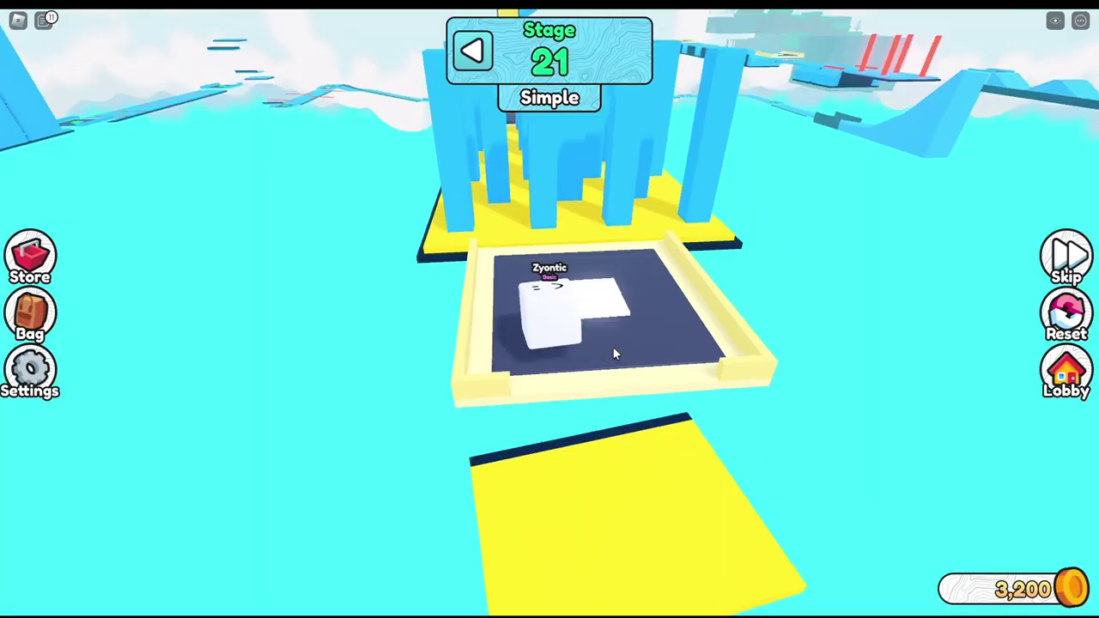
key(w)
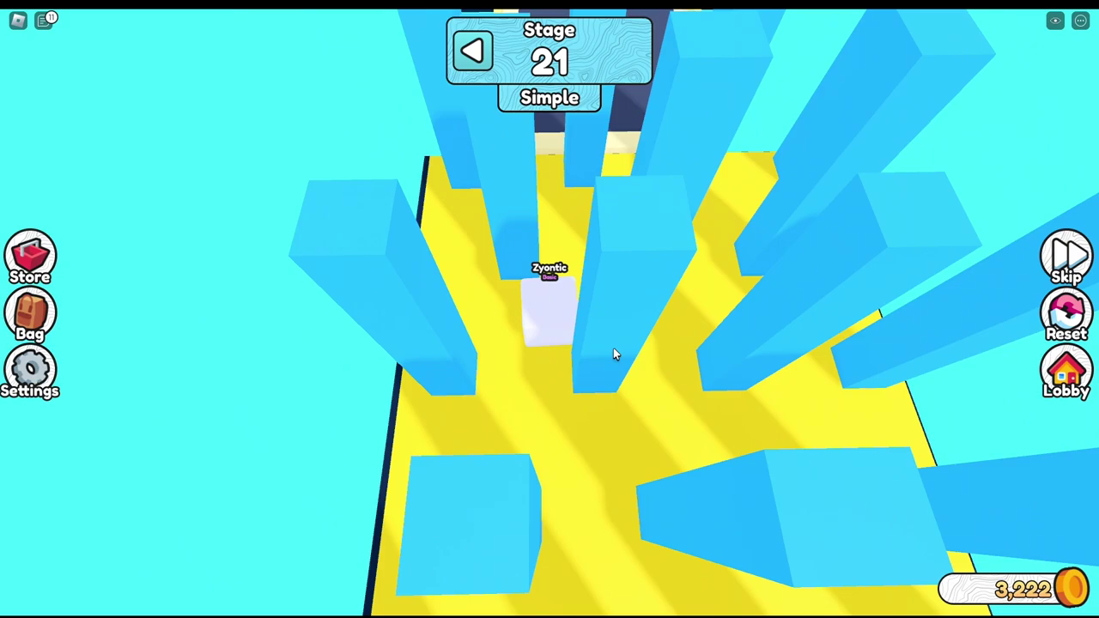
key(w)
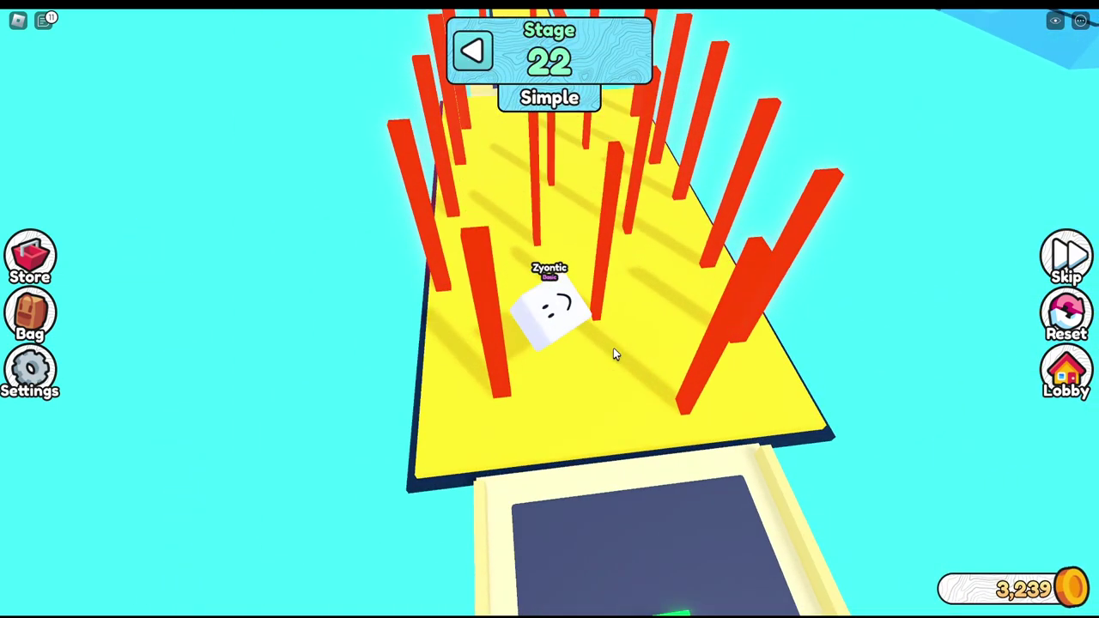
key(w)
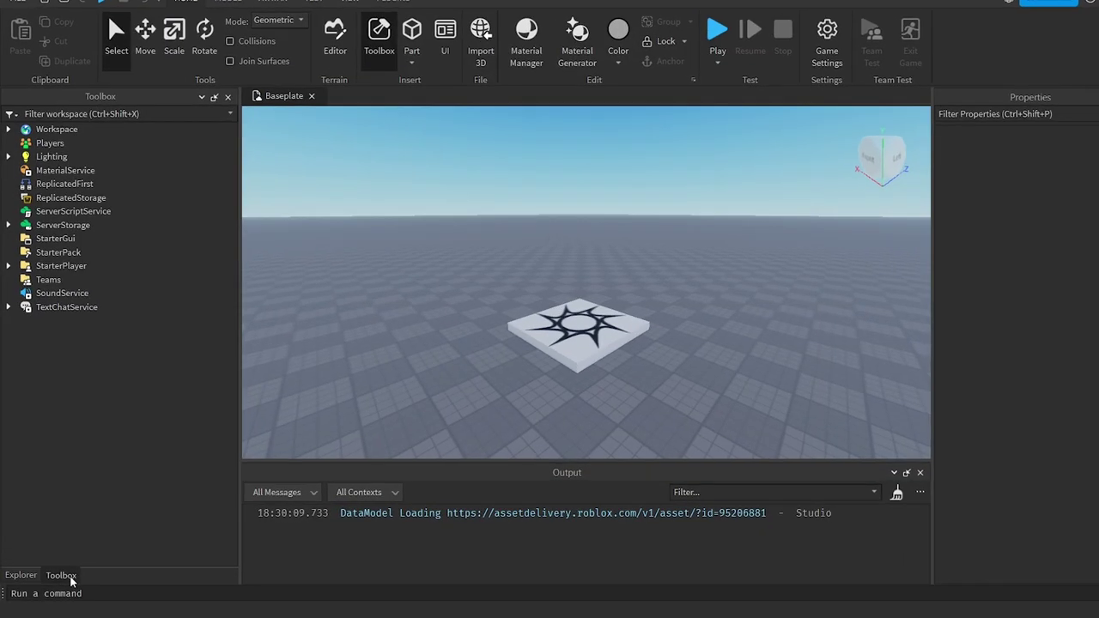
Open the Toolbox model library to insert a McDonald's restaurant onto the baseplate.
click(17, 431)
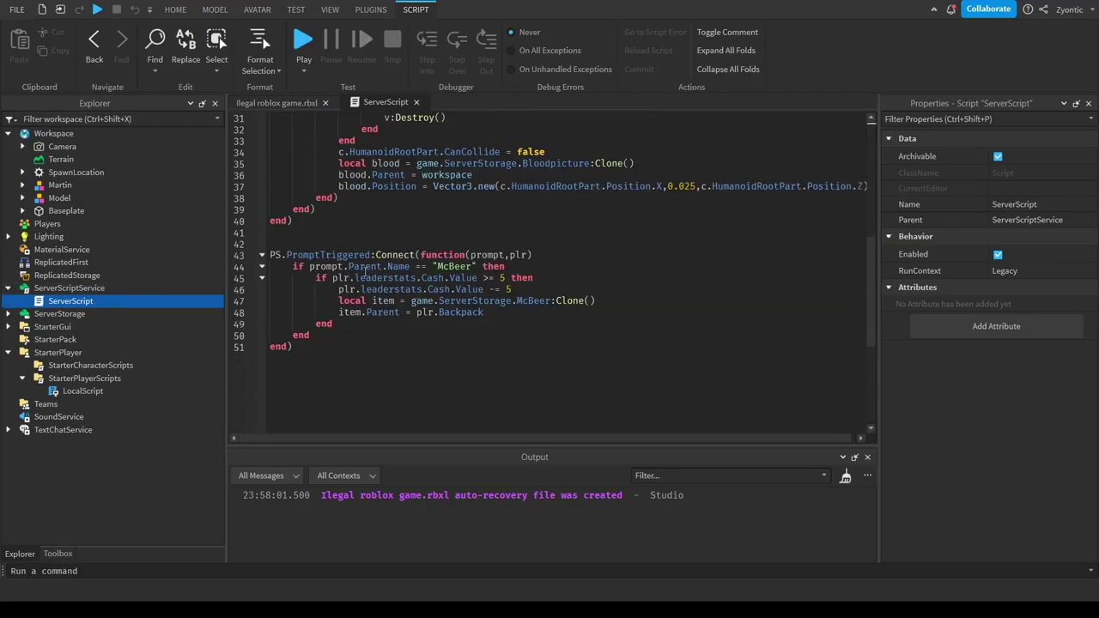
Open the server script that sells McBeer for 5 cash.
click(8, 314)
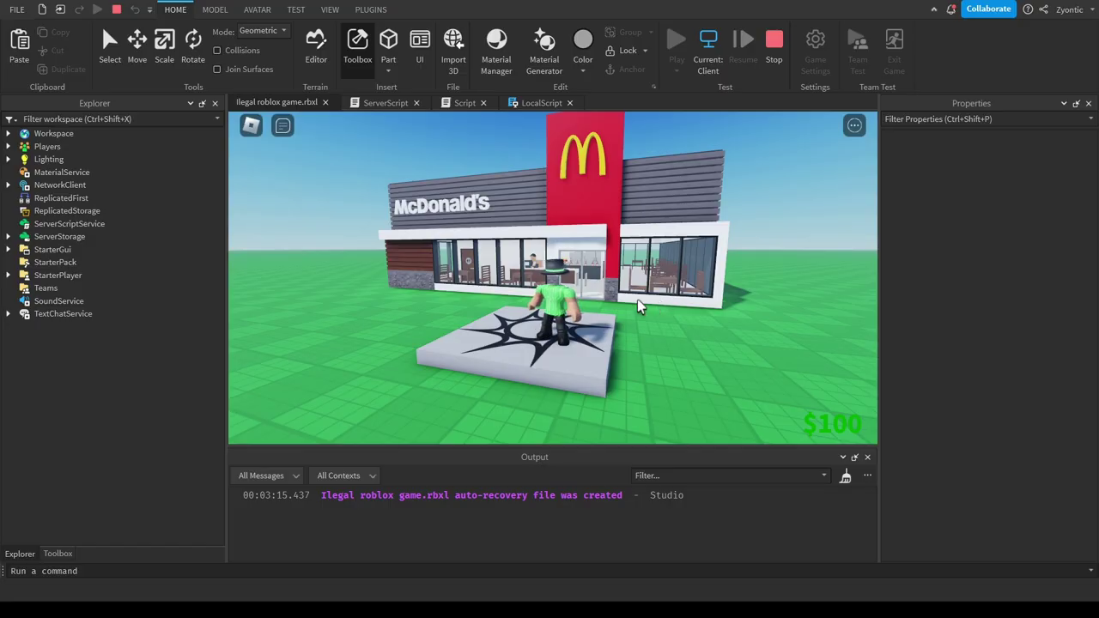
Buy a McBeer at the counter, dropping cash from $100 to $95, then equip and drink it.
key(w)
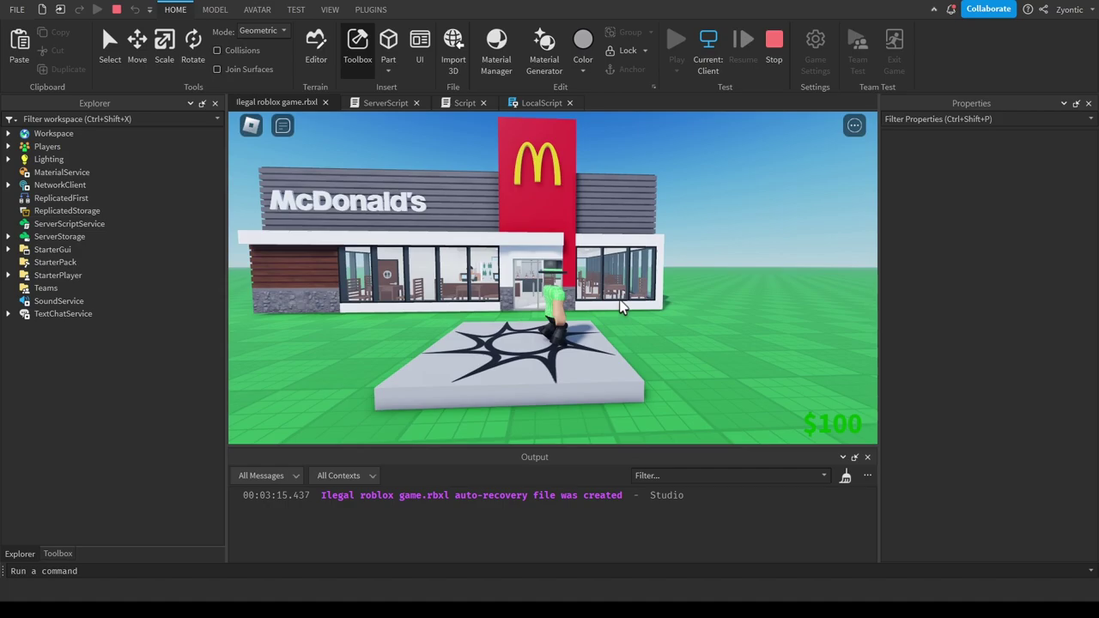
key(w)
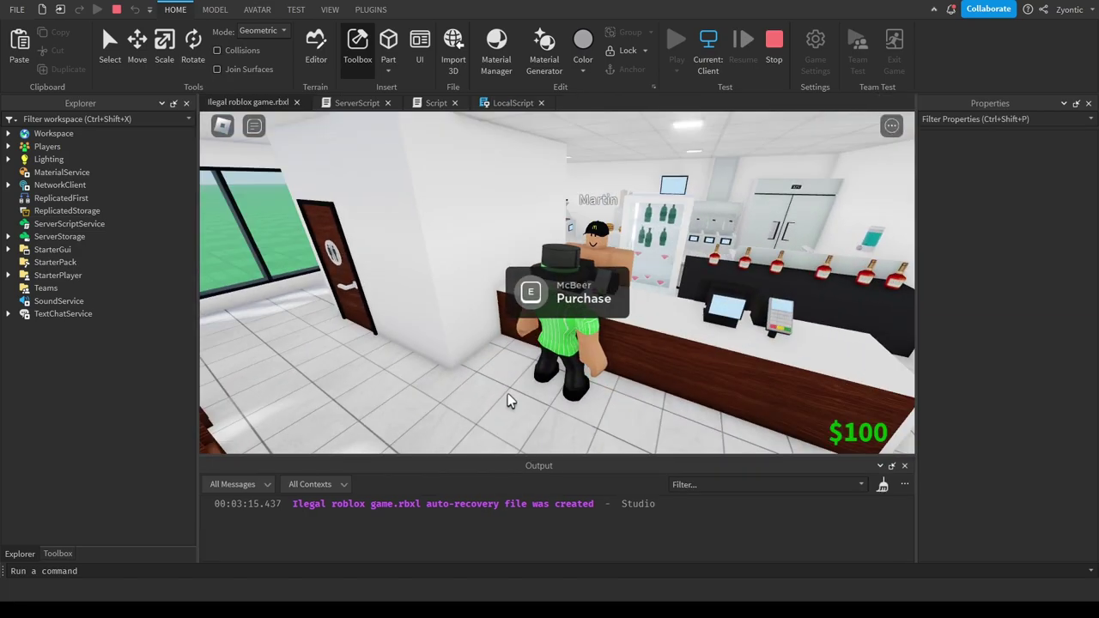
key(w)
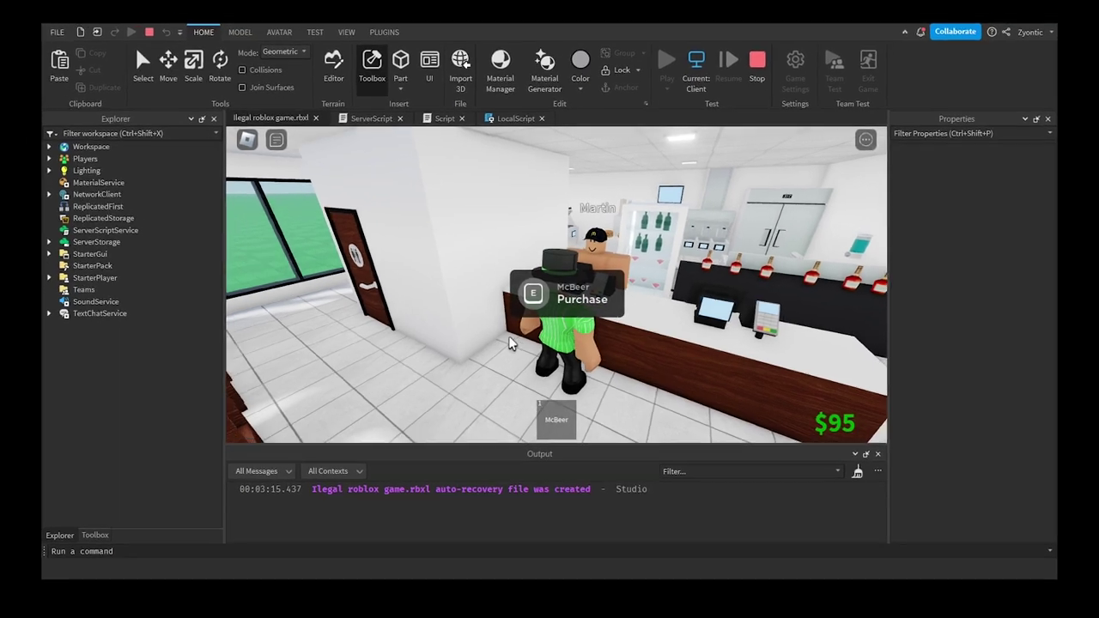
key(a)
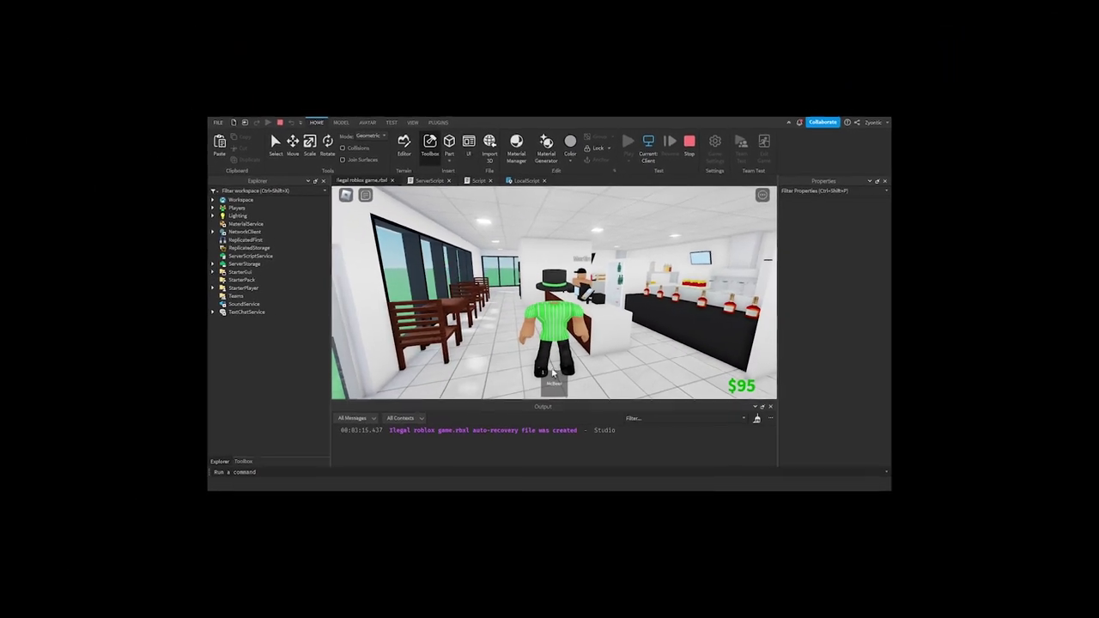
click(573, 405)
click(652, 369)
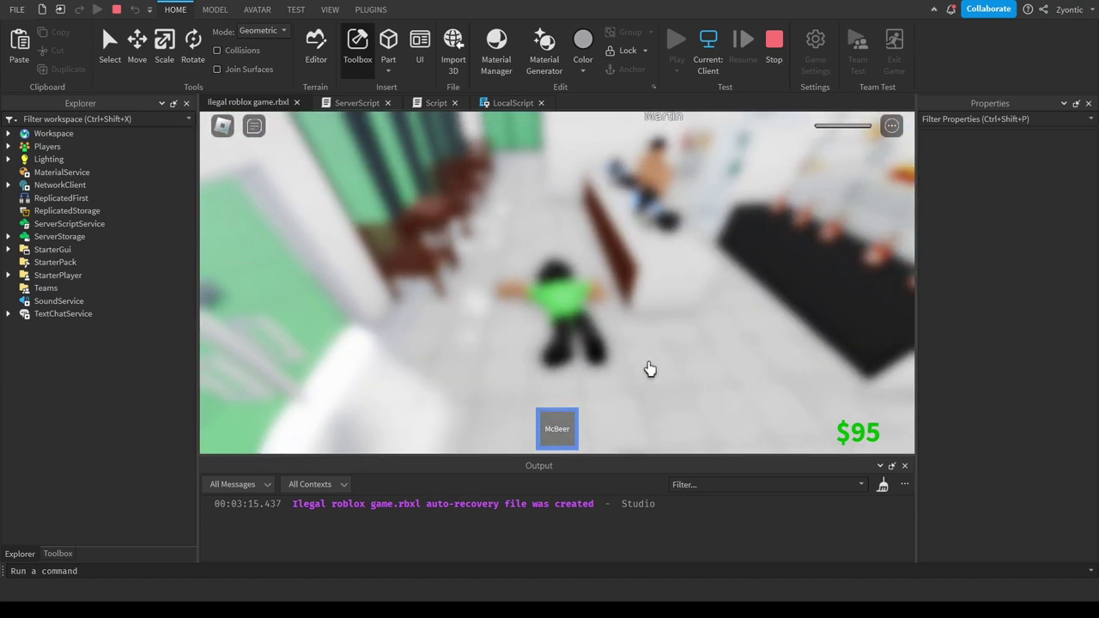
Stop the play test.
key(shift+F5)
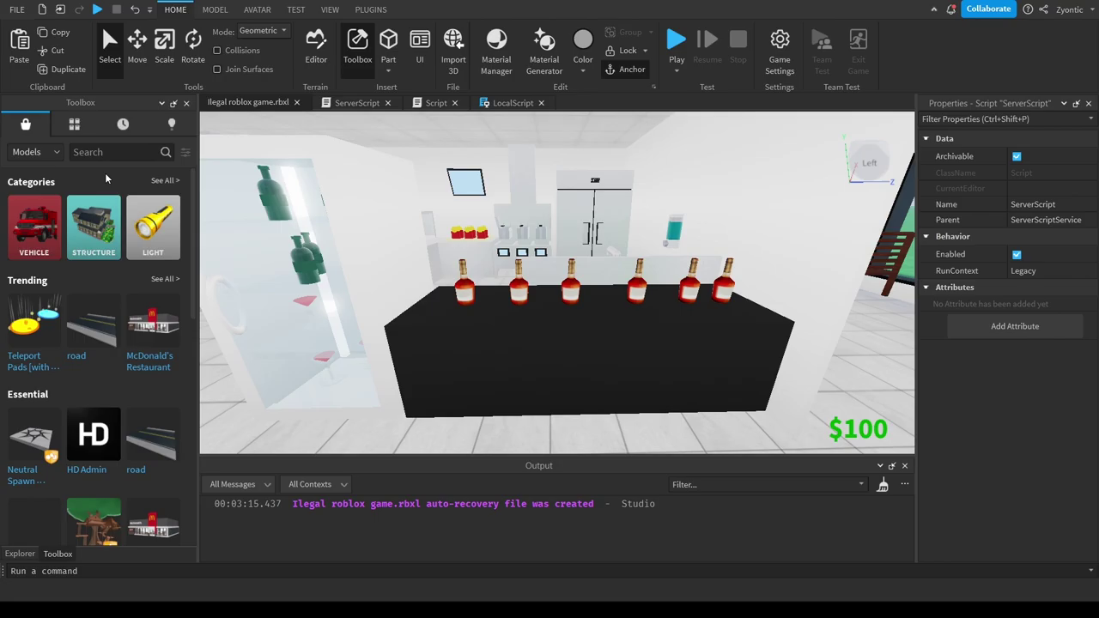
Search the Toolbox models for 'gambling' to find a gambling machine.
click(109, 153)
text(gambl)
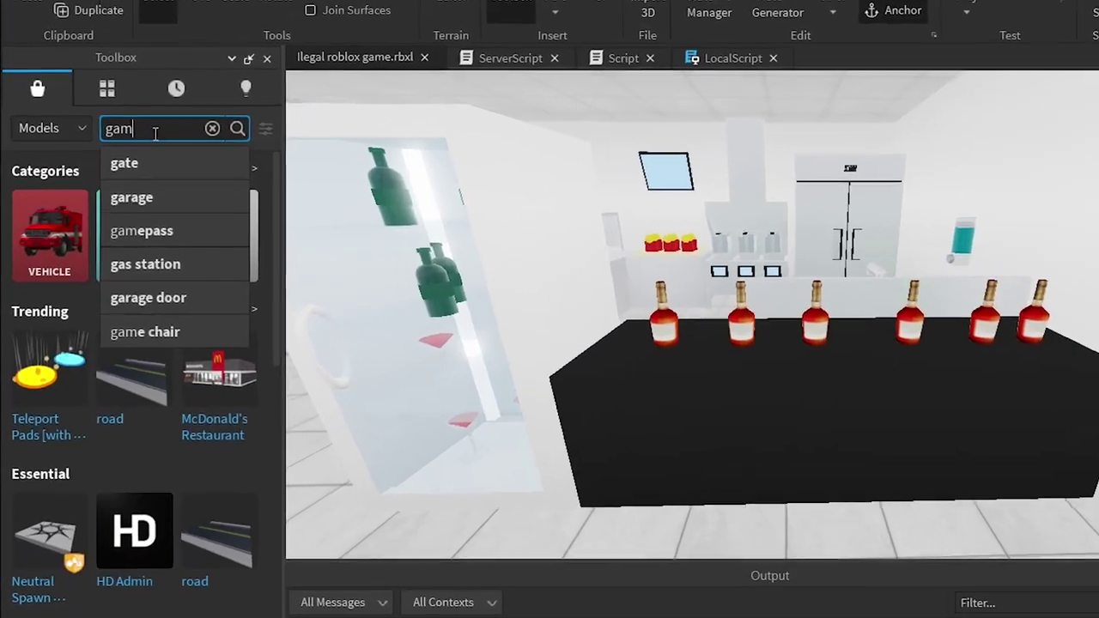
text(ing)
key(Return)
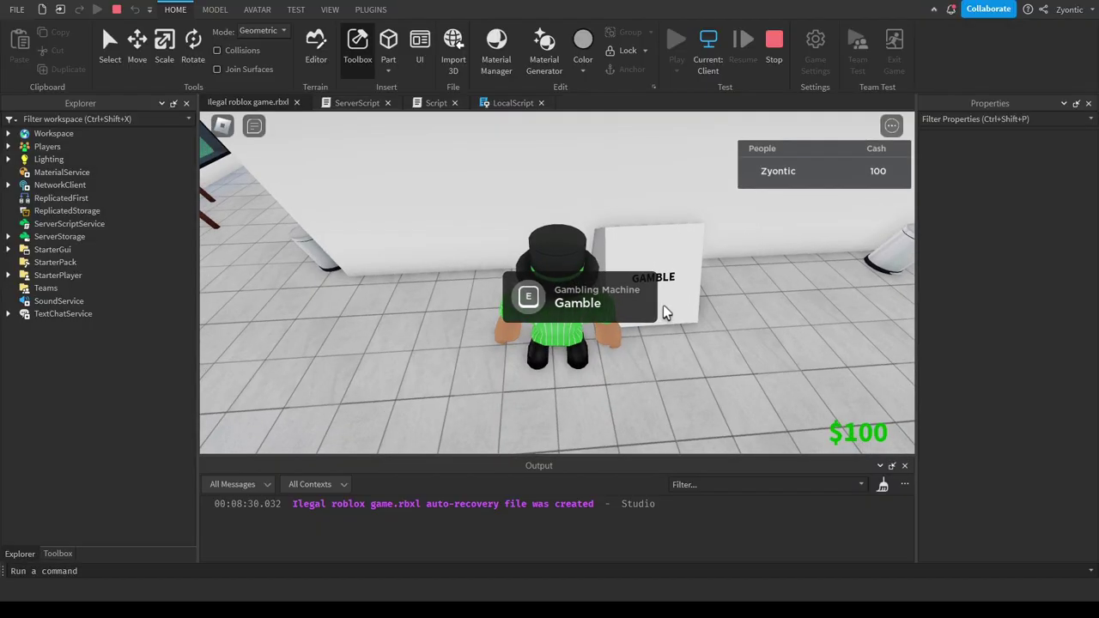
Gamble five times at the machine, raising cash to $140, then walk to the café seating.
key(e)
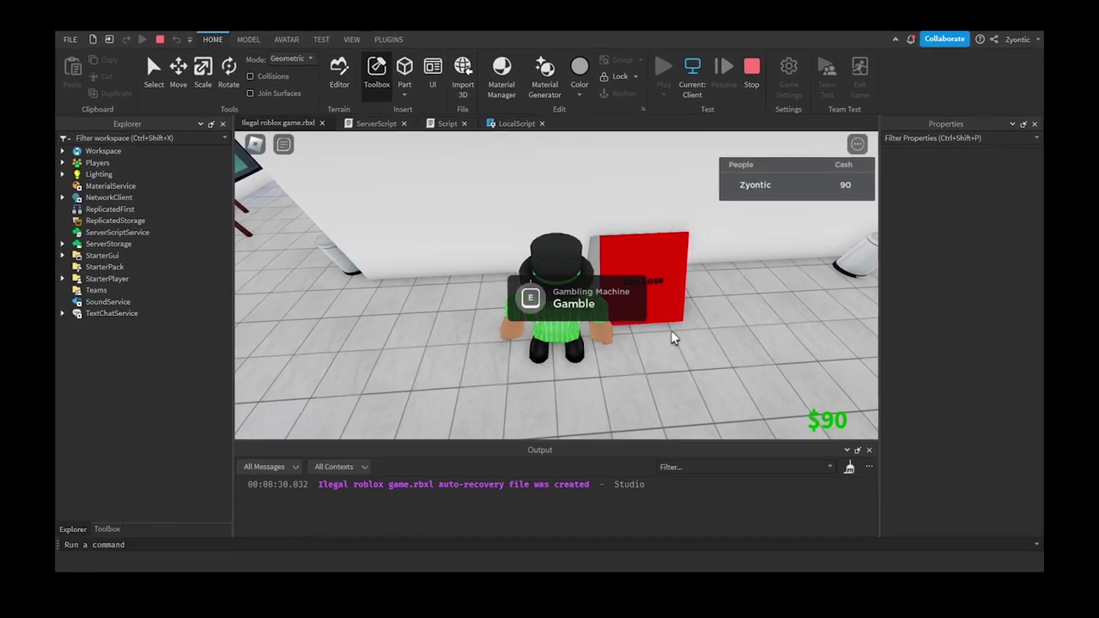
key(e)
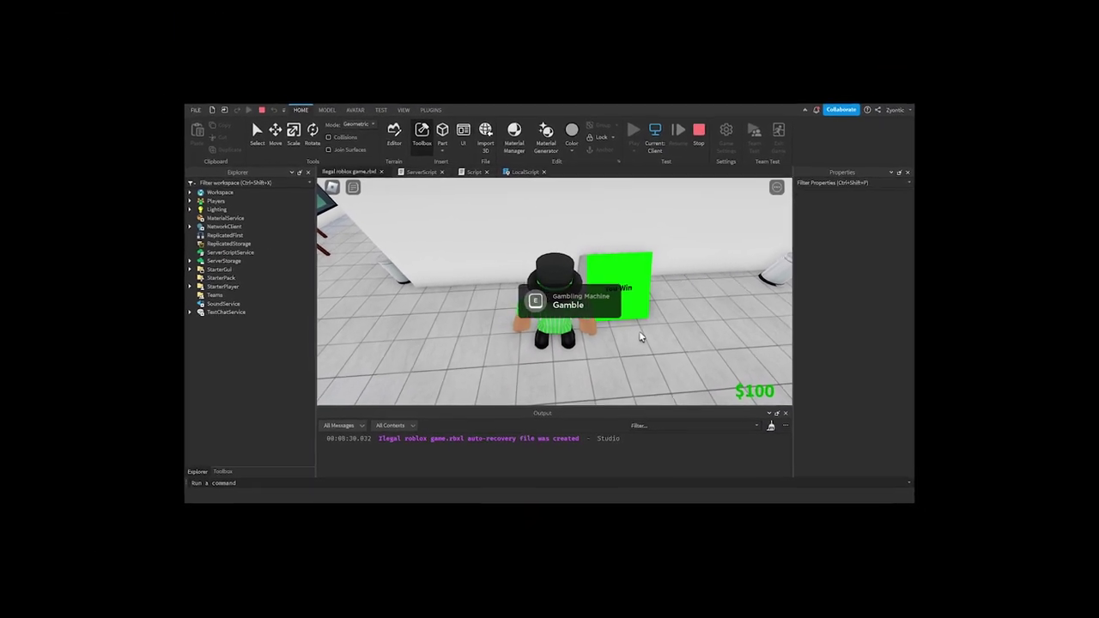
key(e)
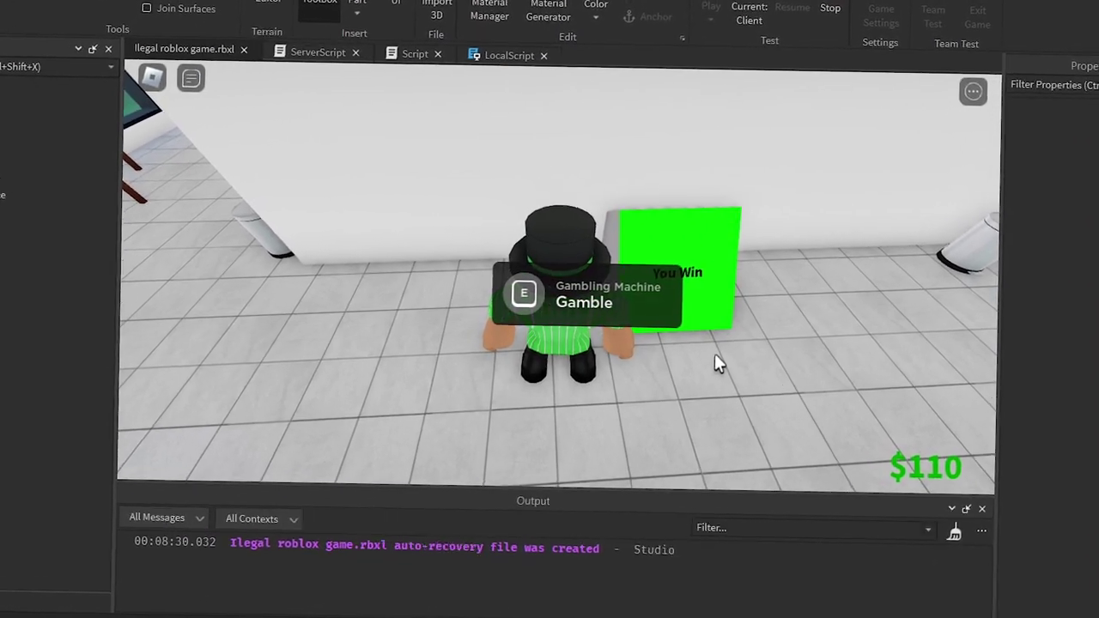
key(e)
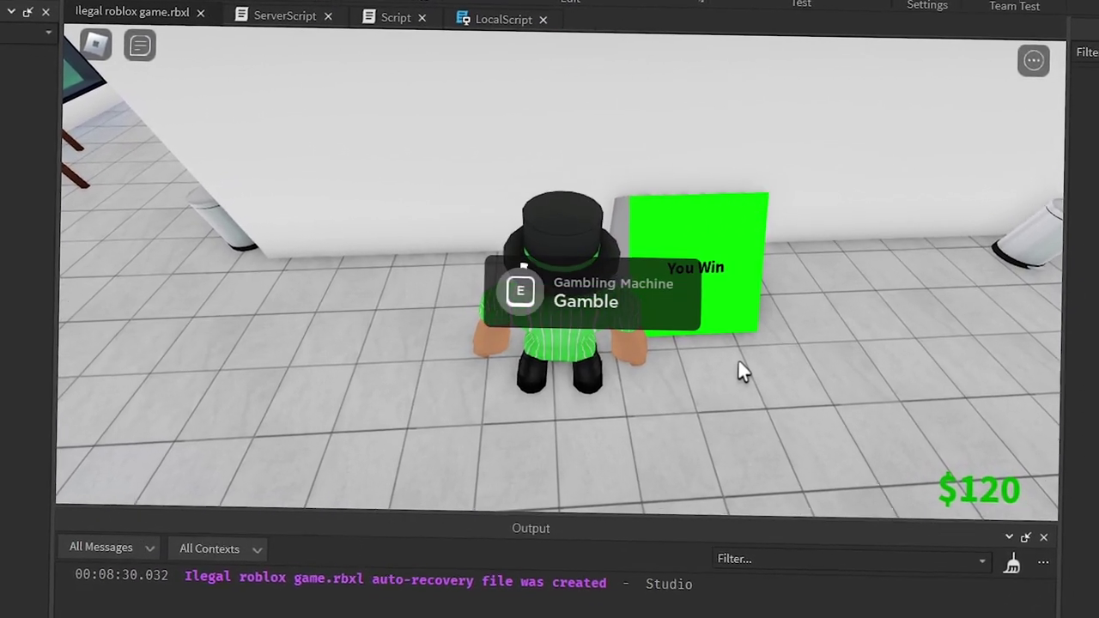
key(e)
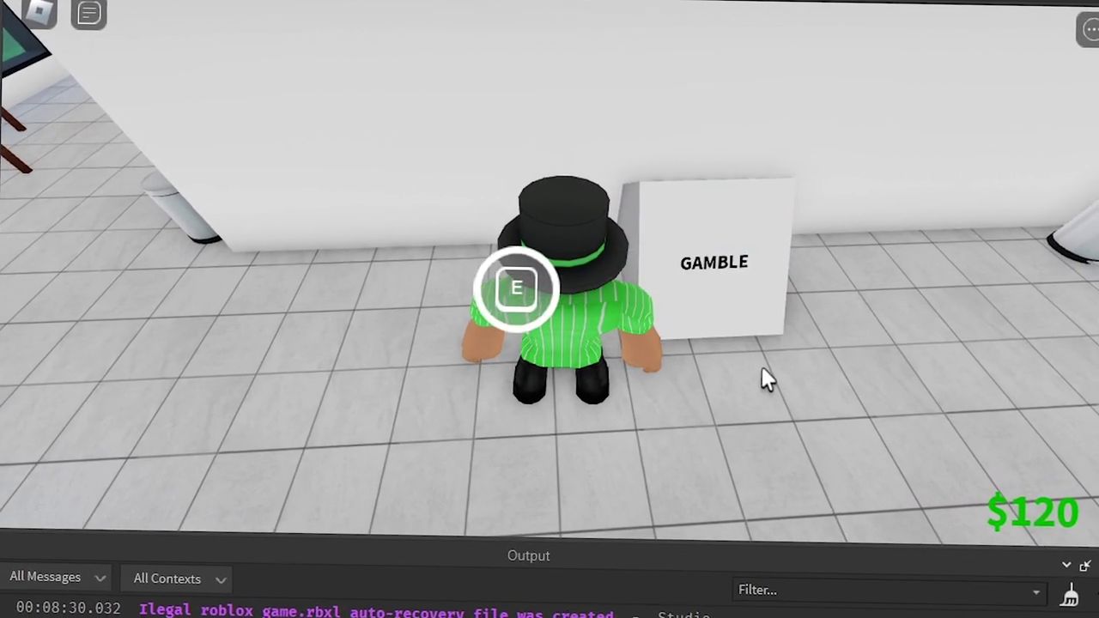
key(e)
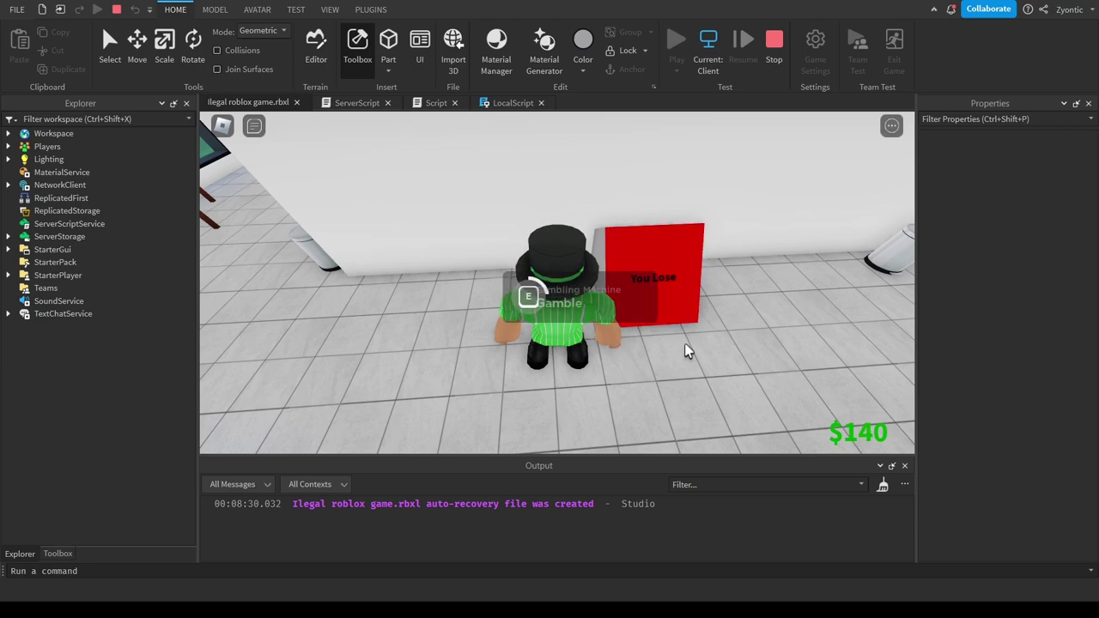
key(w)
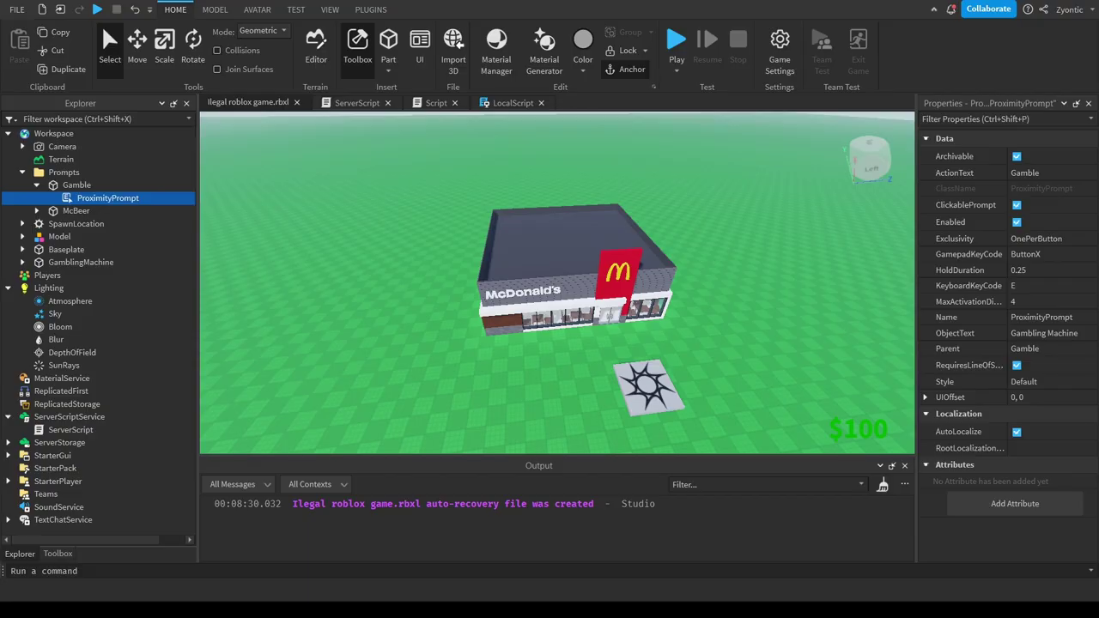
Search the Toolbox images for blood decals to splatter on the bat.
scroll(570, 342, up, 5)
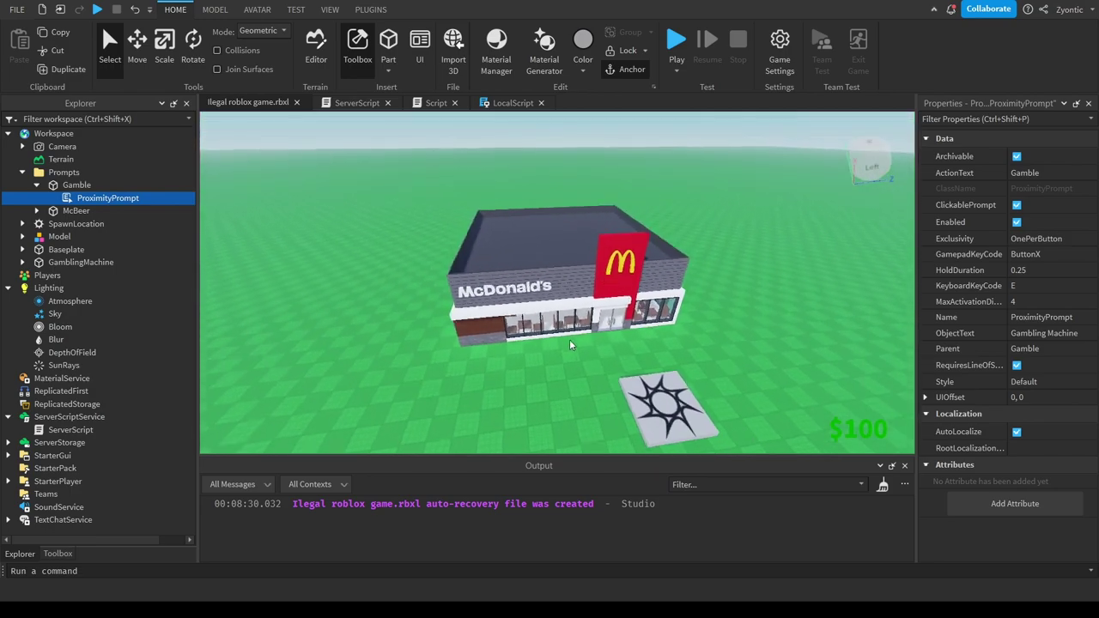
scroll(570, 339, down, 1)
click(58, 553)
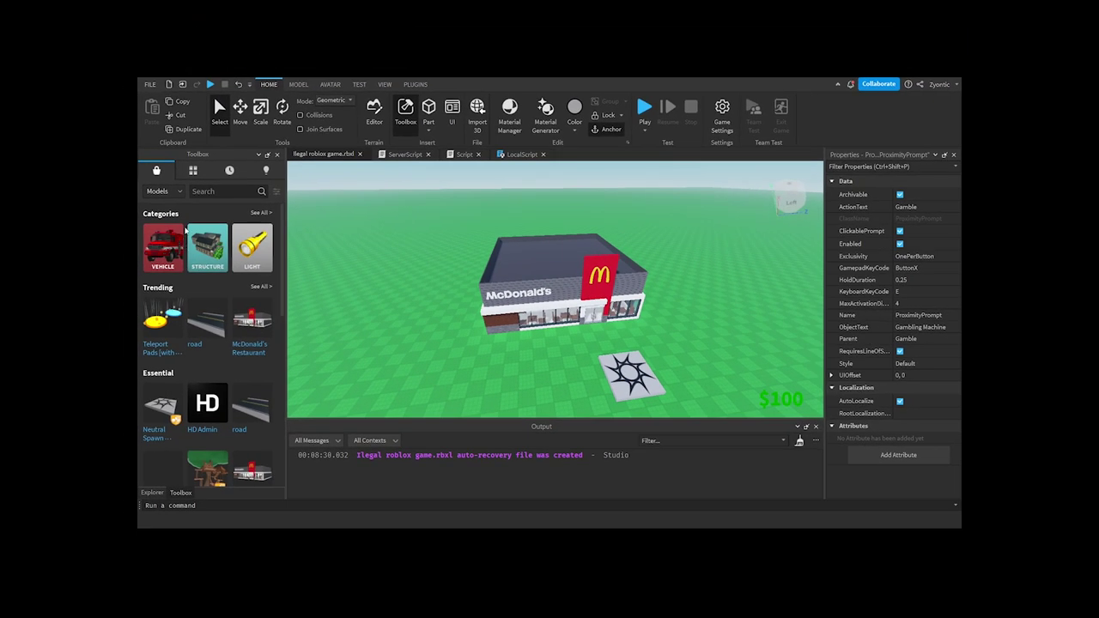
click(100, 155)
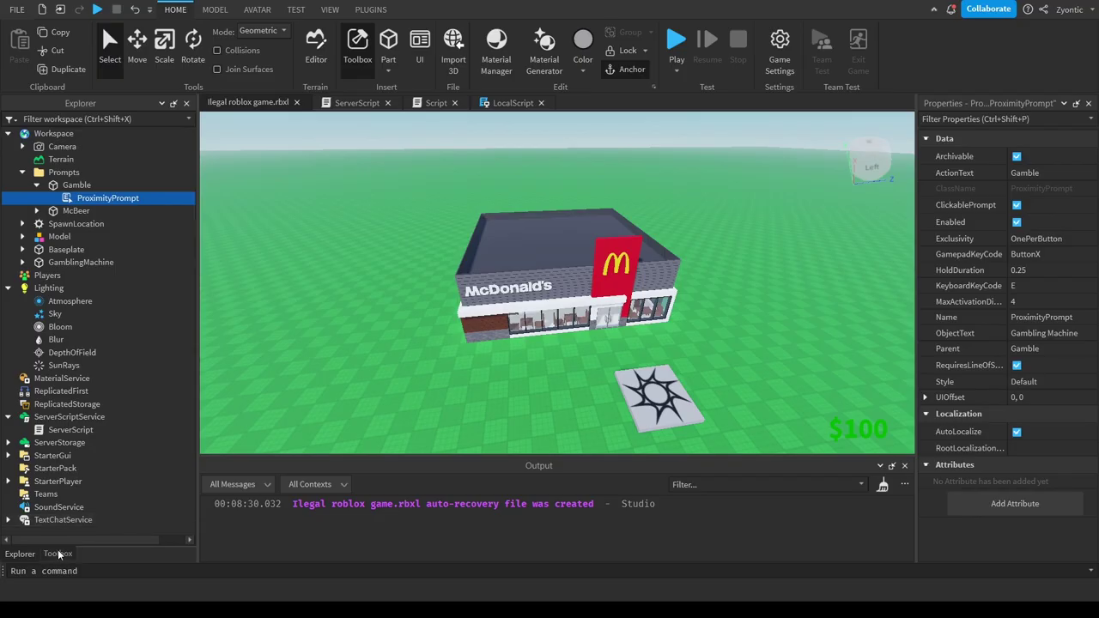
Search the Toolbox for 'classic sword' to get the tool scripts for the bat.
click(57, 553)
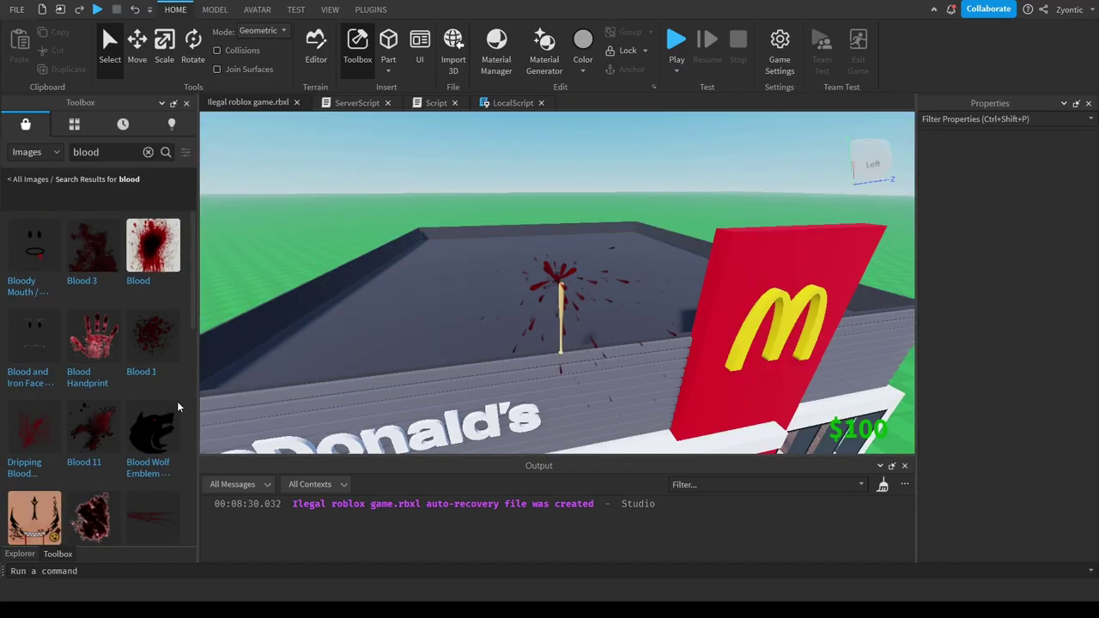
click(147, 152)
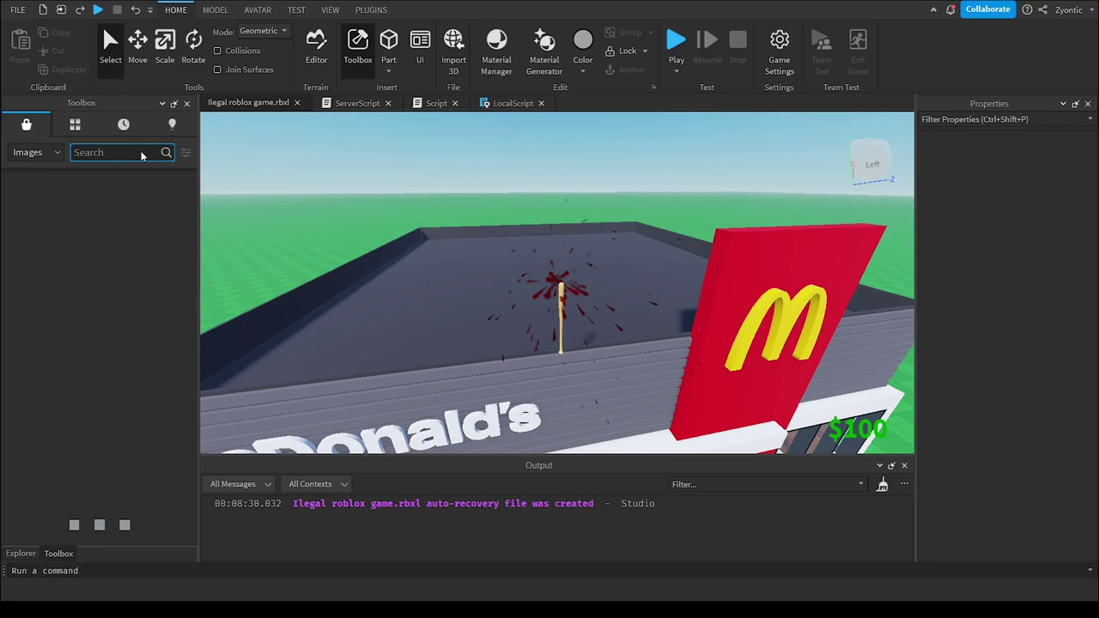
text(classic sword)
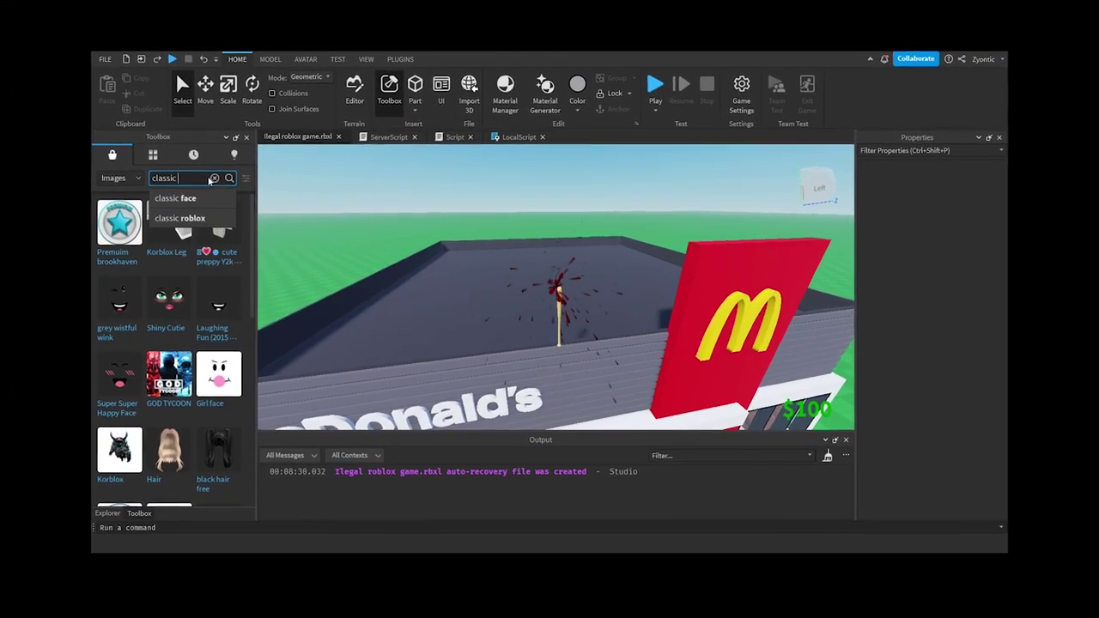
key(Return)
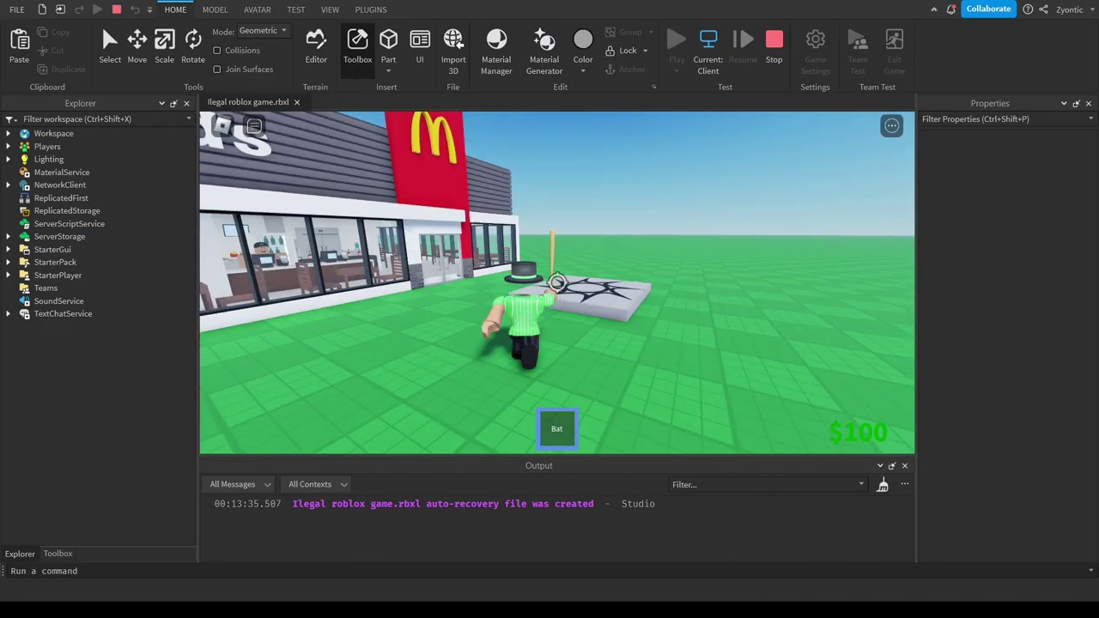
Swing the bloody bat, walk toward the McDonald's, and turn the camera toward the open field.
key(w)
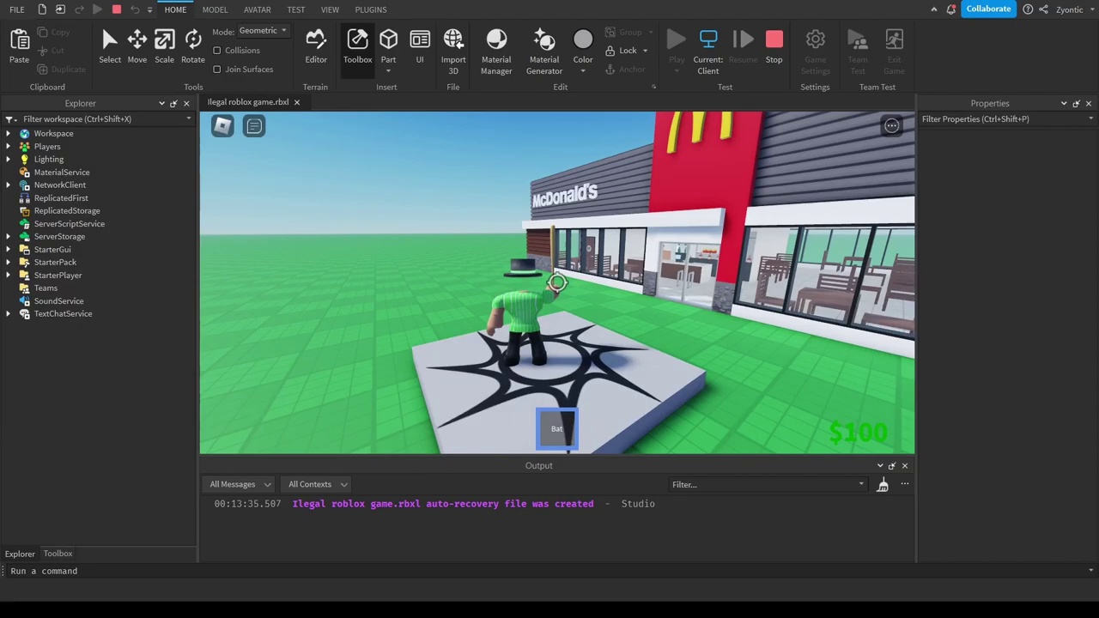
click(557, 284)
key(w)
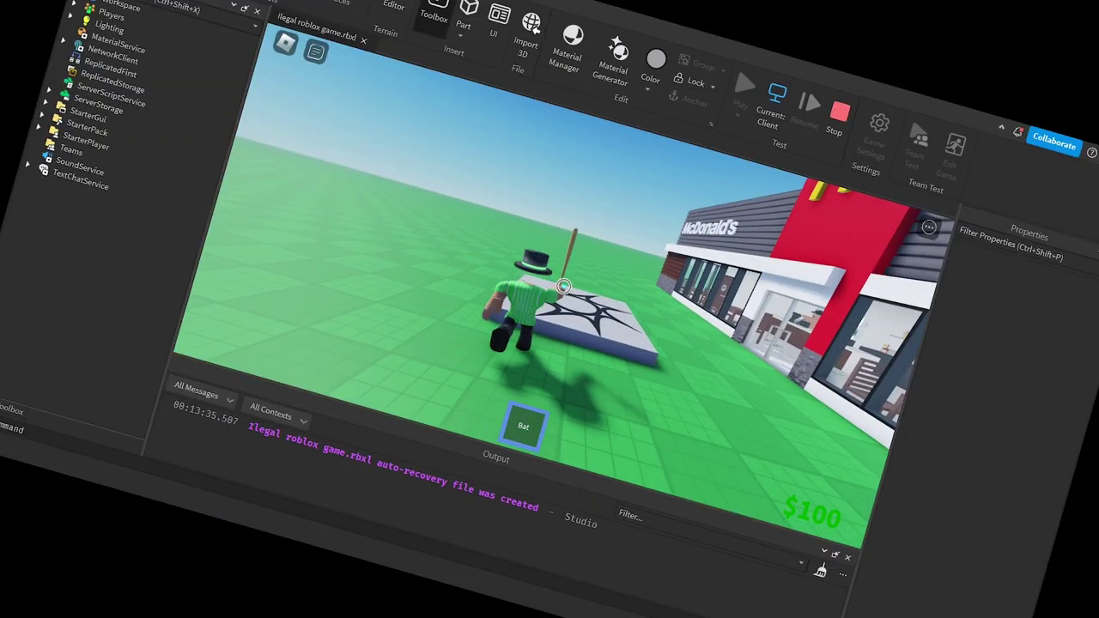
key(w)
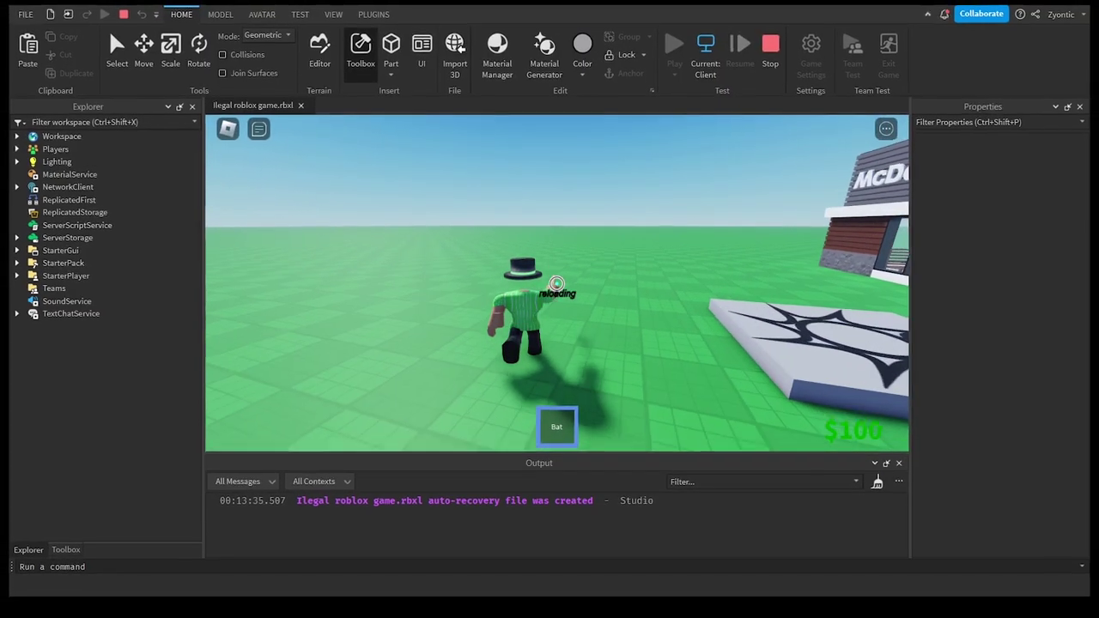
key(w)
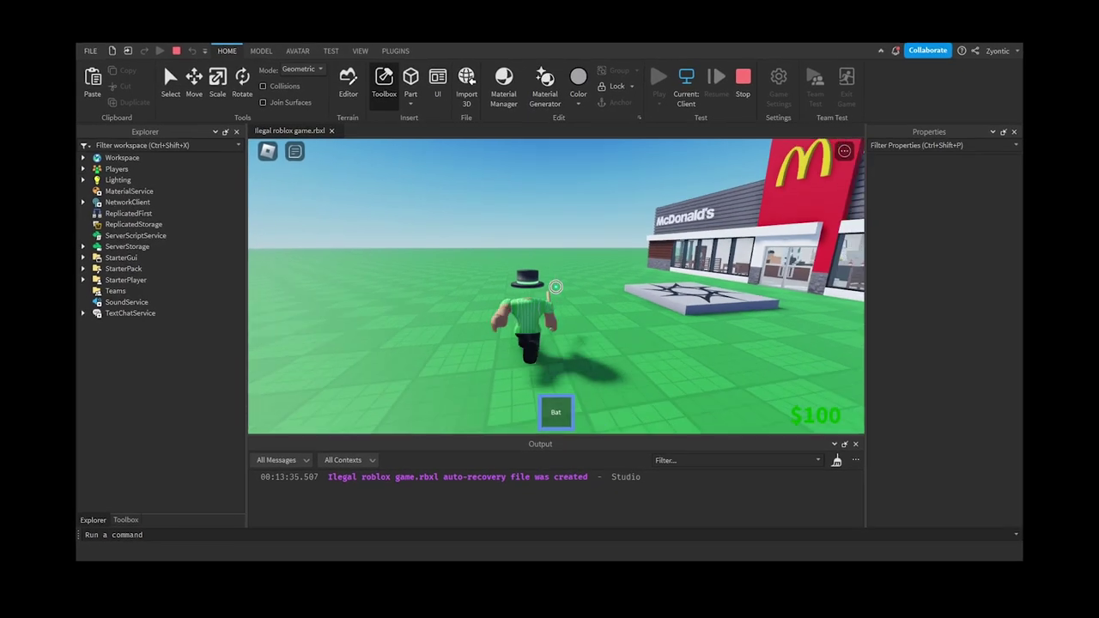
key(w)
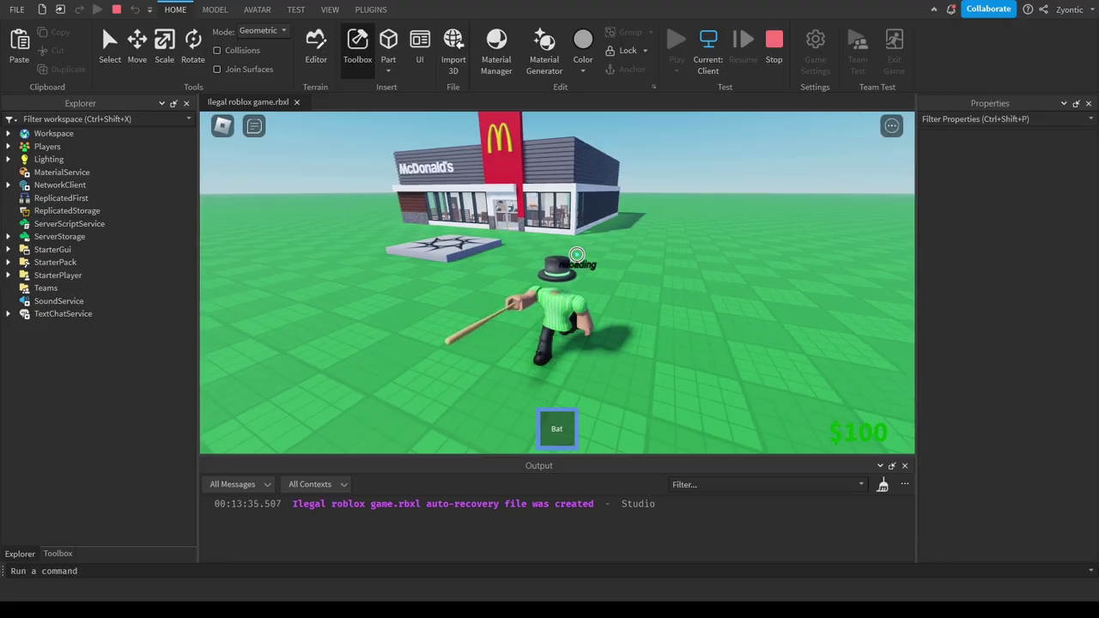
key(w)
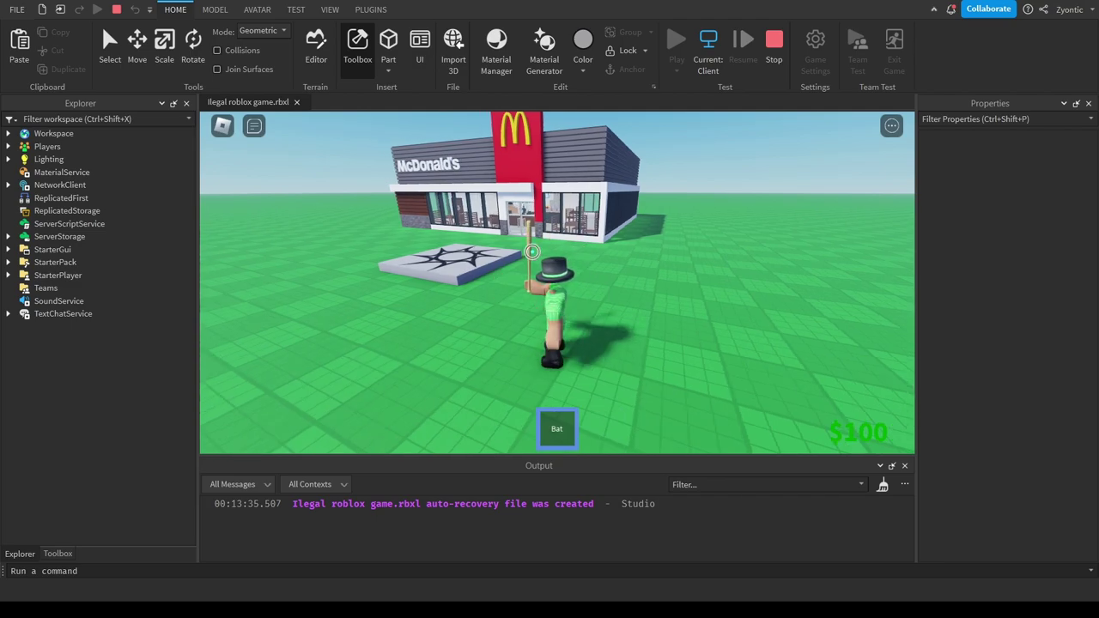
right_drag(279, 142, 530, 250)
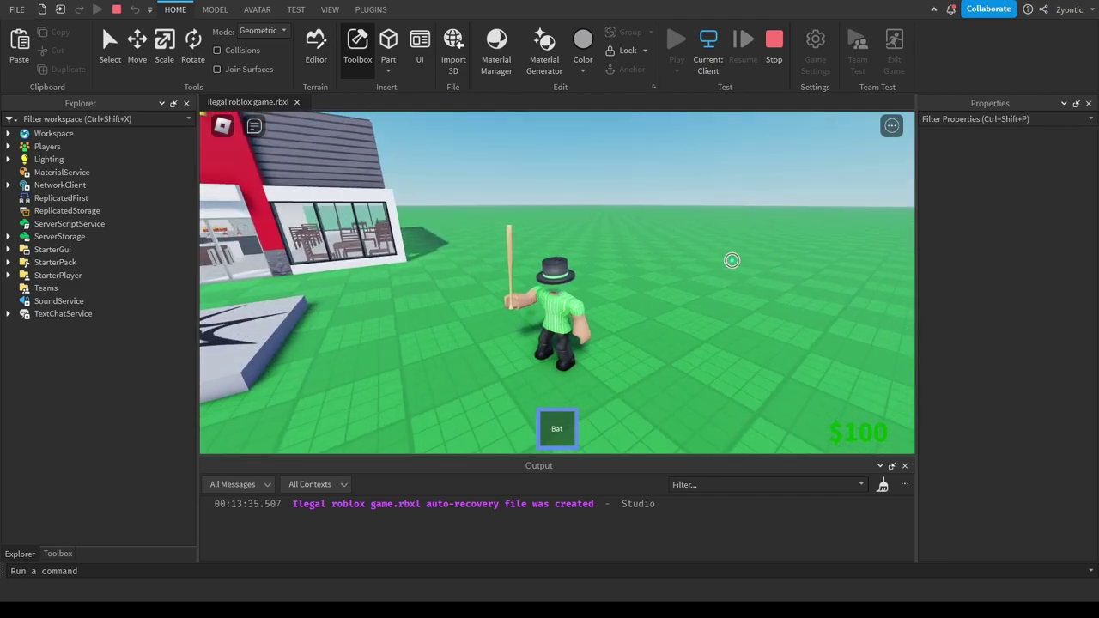
right_drag(732, 261, 732, 260)
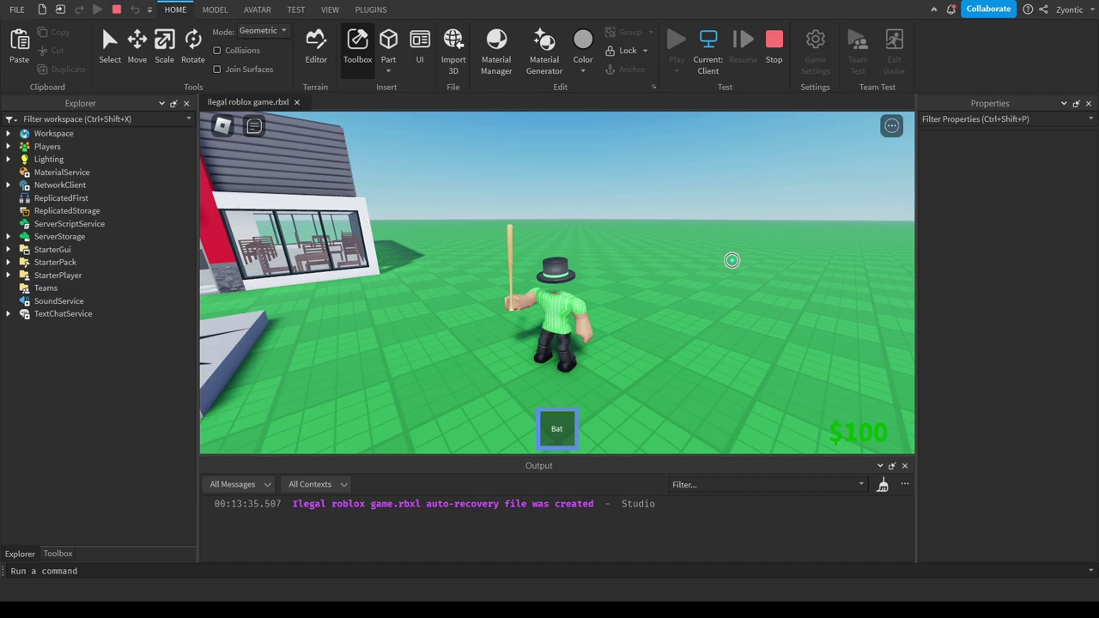
Reset the character from the in-game menu and confirm.
click(224, 127)
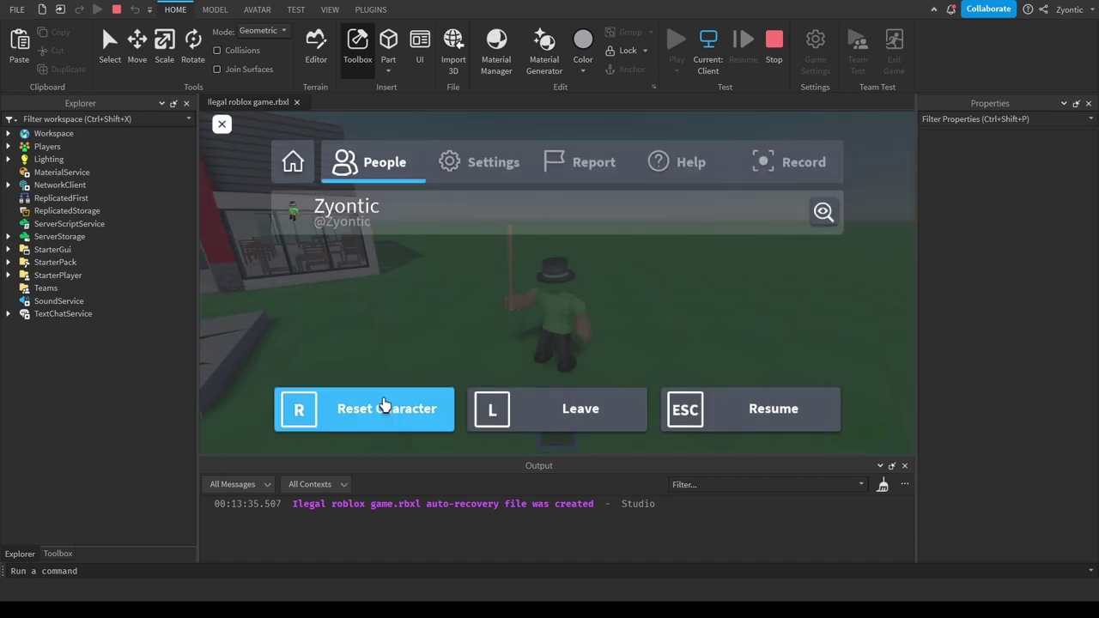
click(386, 404)
click(448, 340)
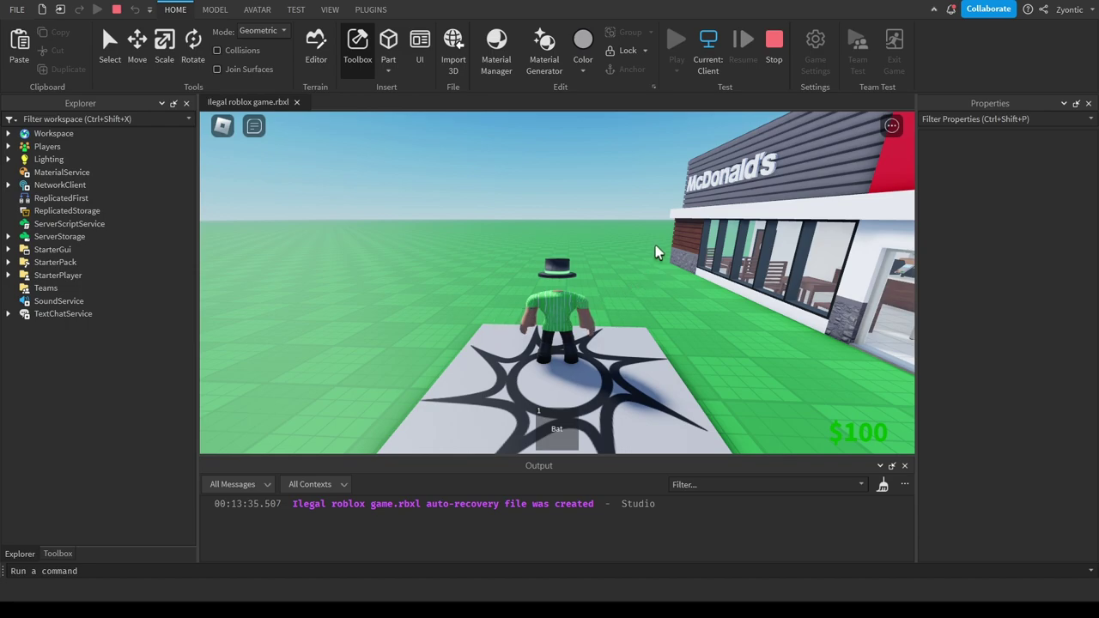
Save the game to Roblox under the name 'ILLEGAL'.
click(220, 131)
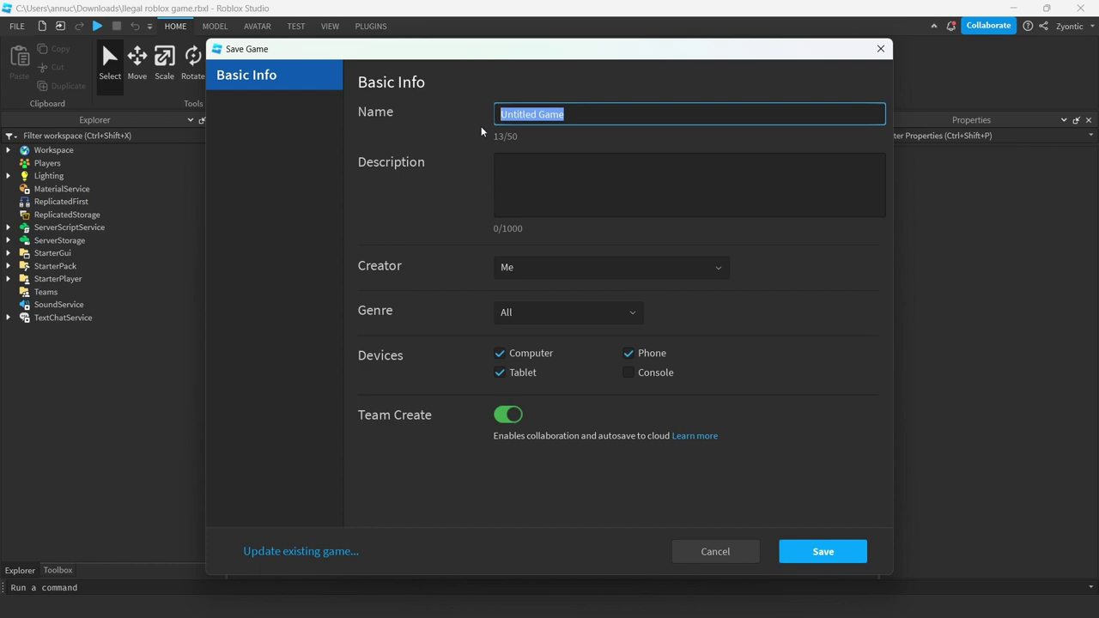
text(ILLEGAL)
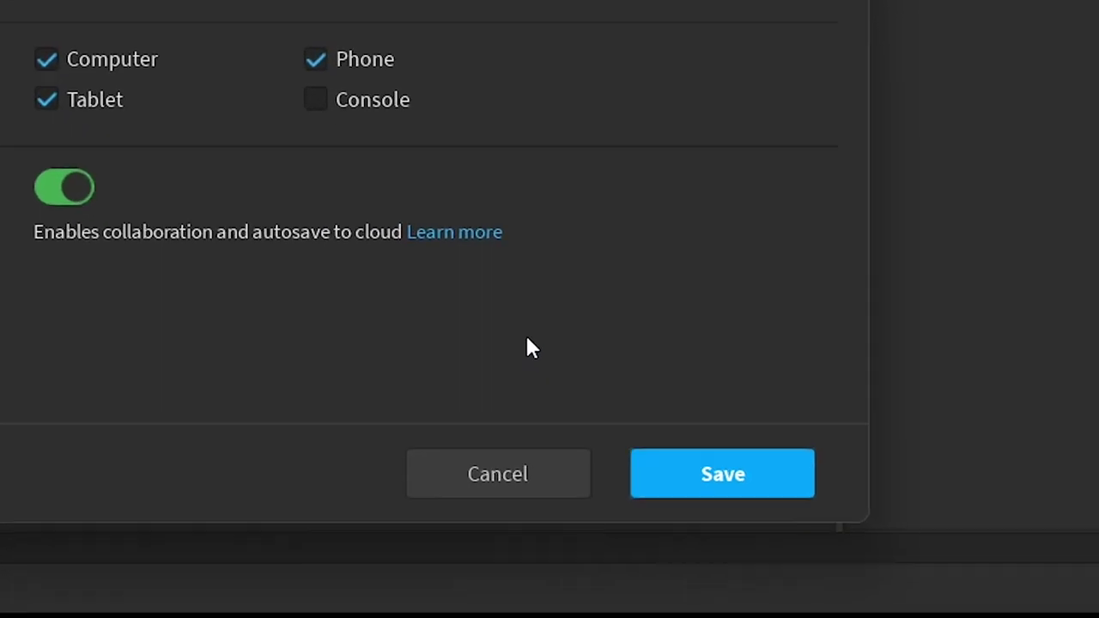
click(850, 555)
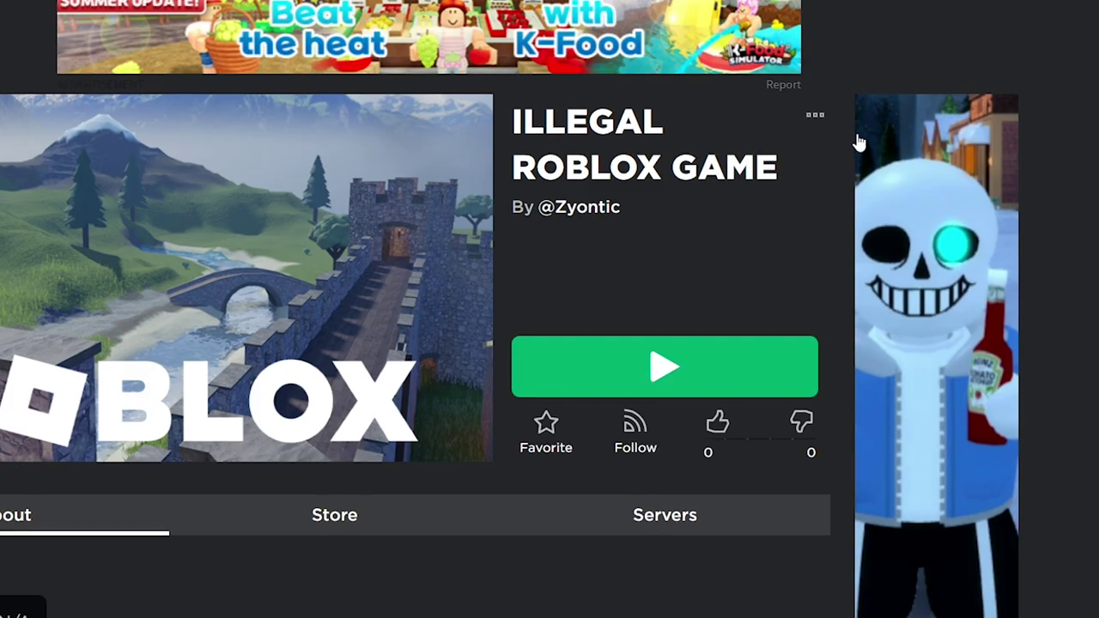
Open the published experience's configuration settings and go to its content questionnaire.
click(826, 125)
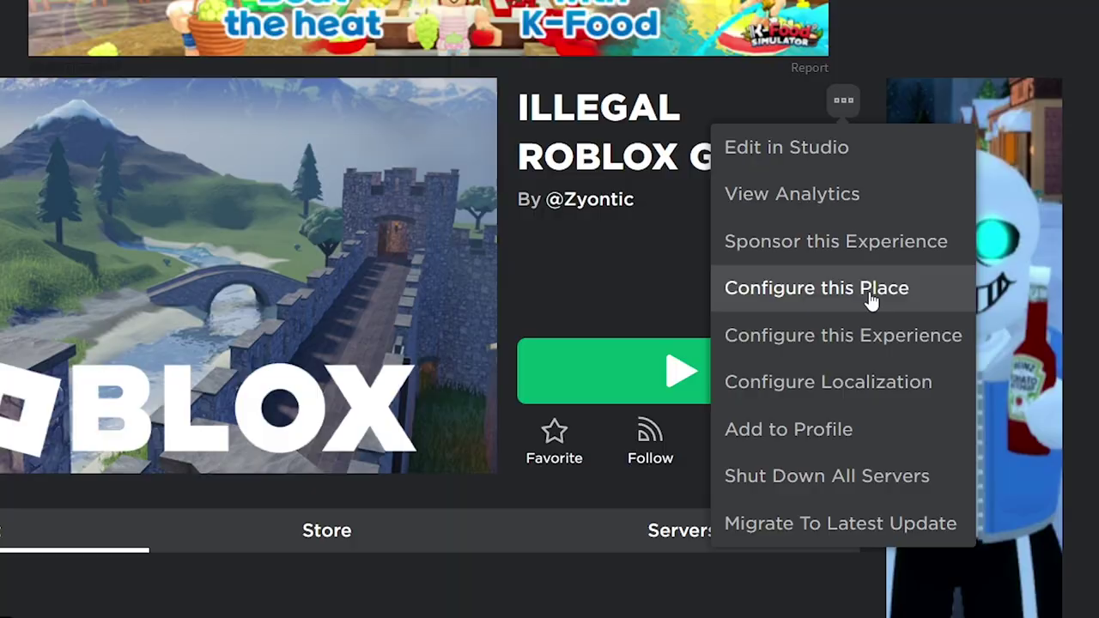
click(815, 333)
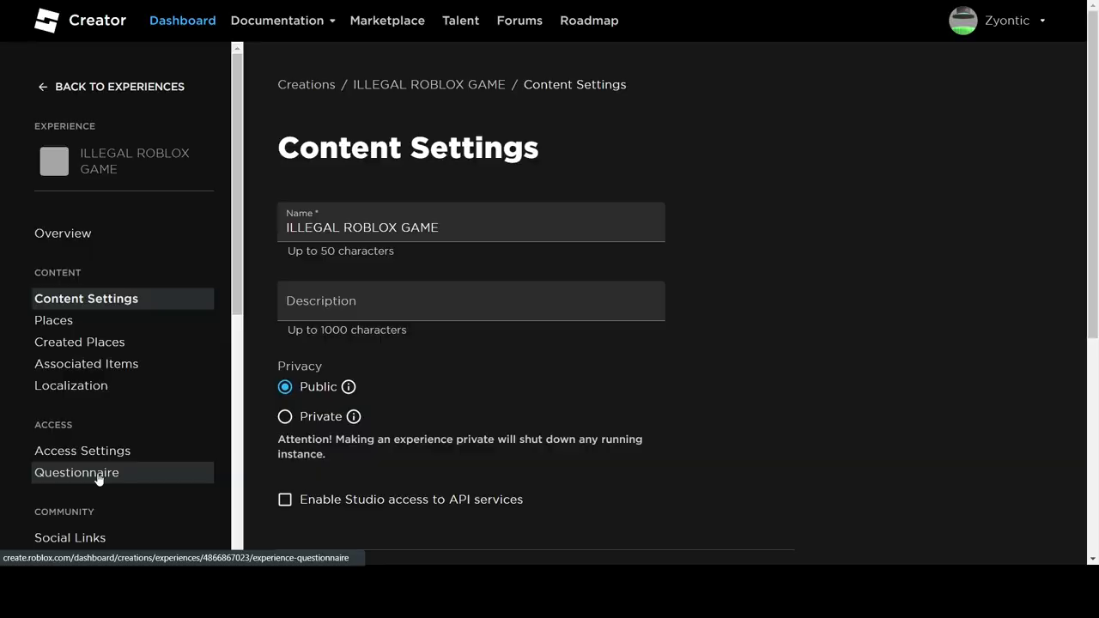
click(98, 474)
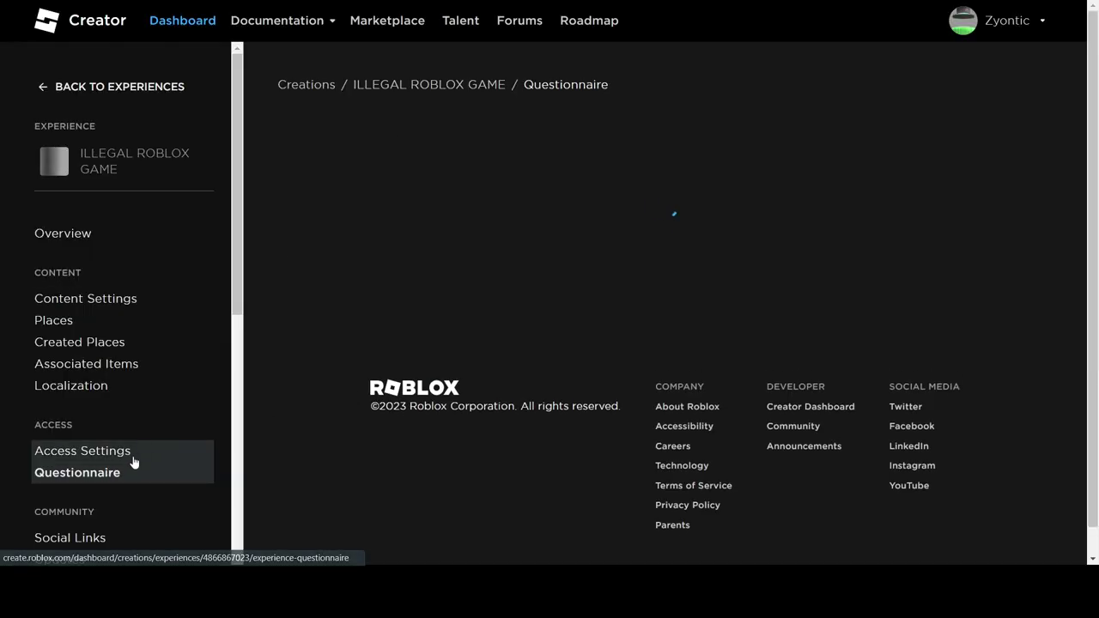
scroll(324, 378, down, 5)
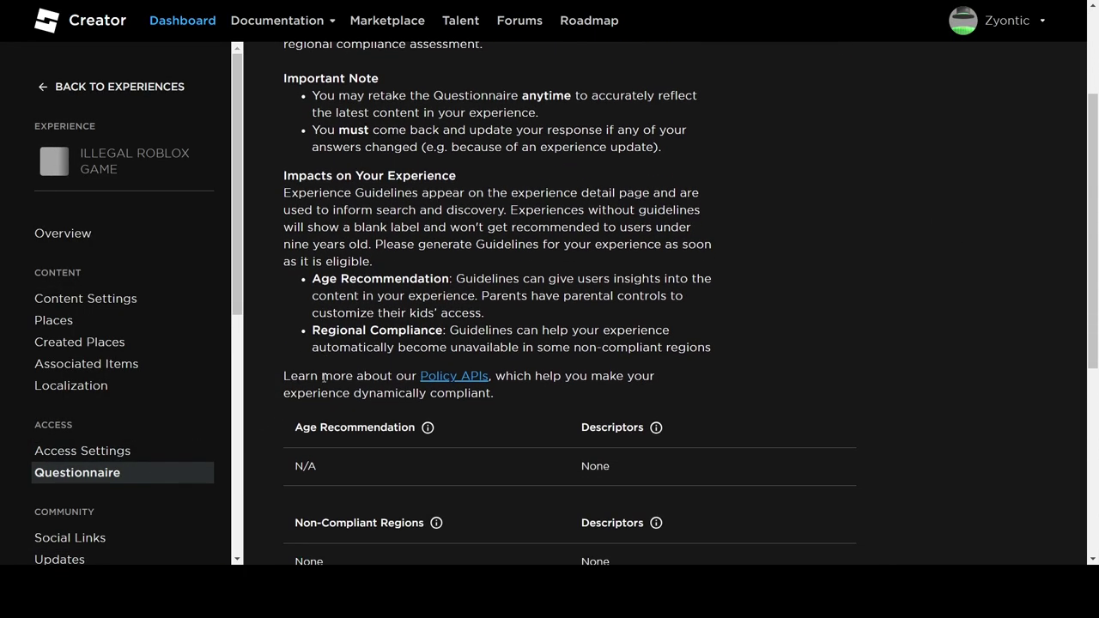
Start the questionnaire and declare violence at the Intense level, saving the answers.
click(319, 355)
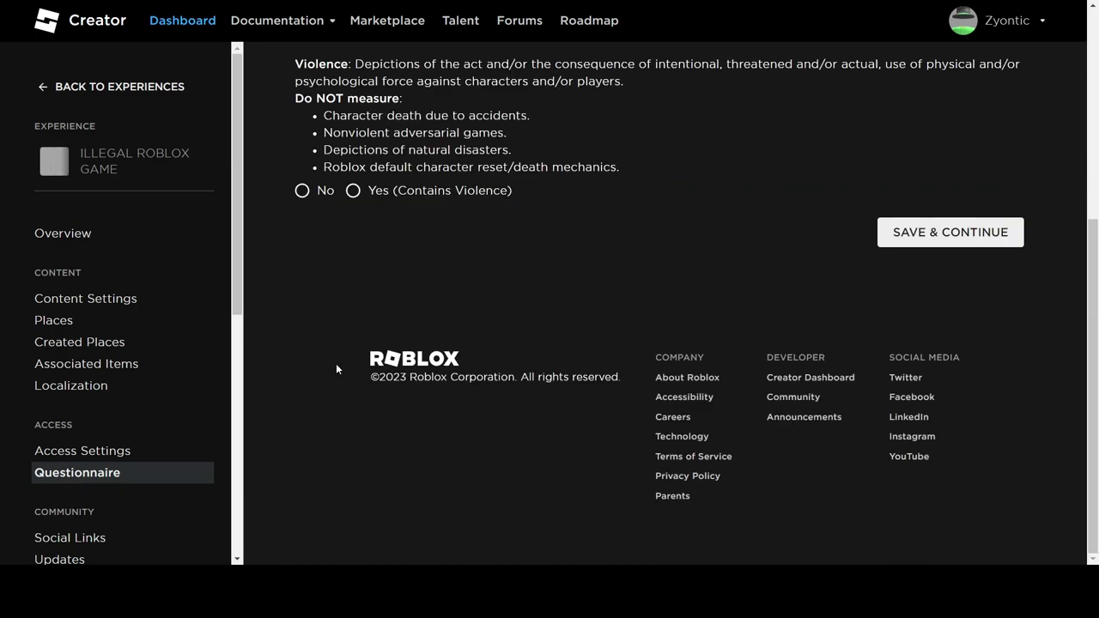
scroll(407, 341, up, 2)
click(354, 407)
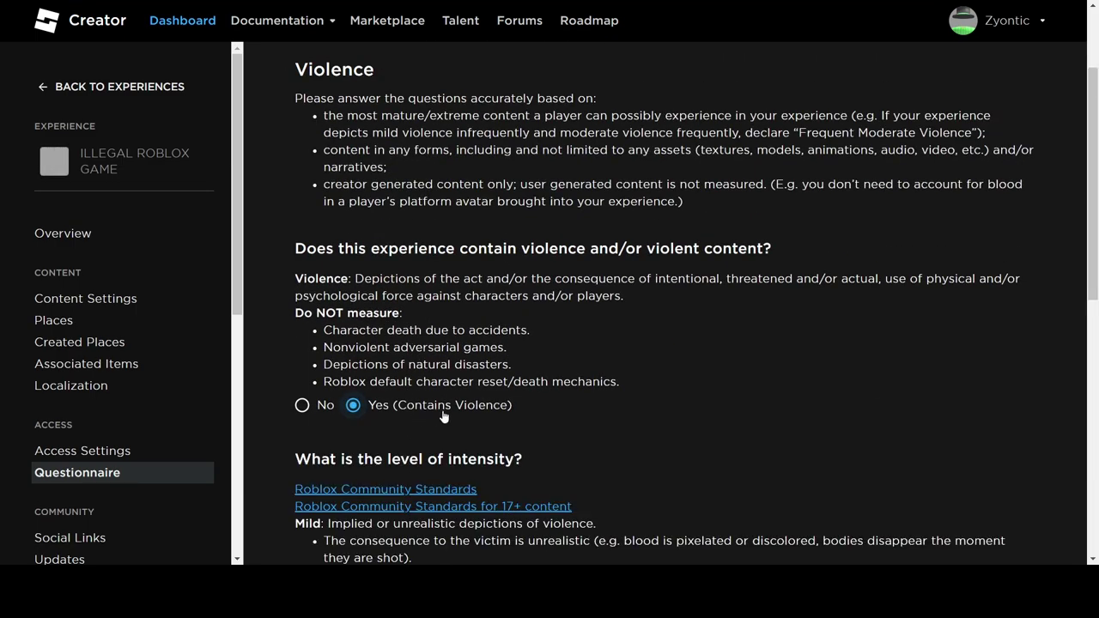
scroll(491, 416, down, 4)
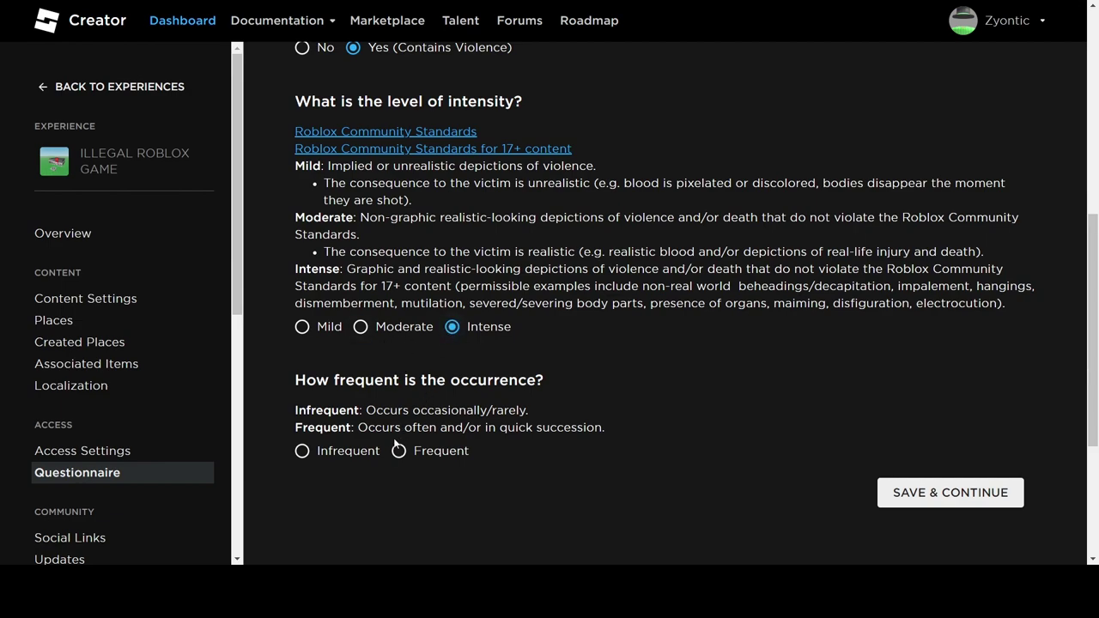
click(918, 493)
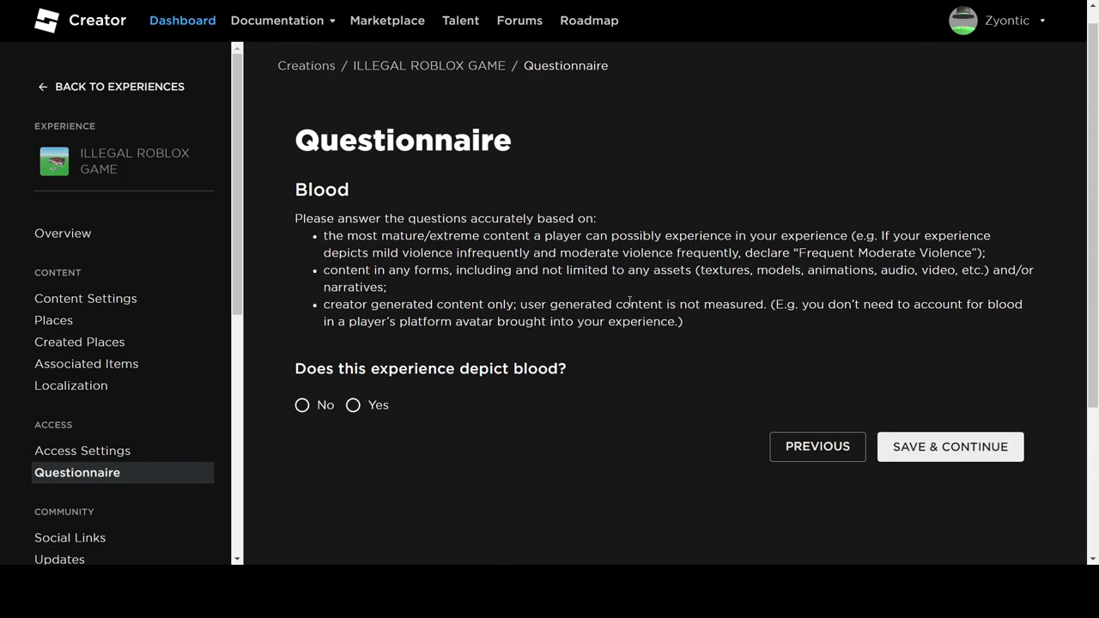
Answer Yes to blood, marking it as realistic with Heavy gore, and save.
scroll(628, 299, down, 3)
scroll(629, 306, up, 3)
click(366, 406)
scroll(487, 396, down, 2)
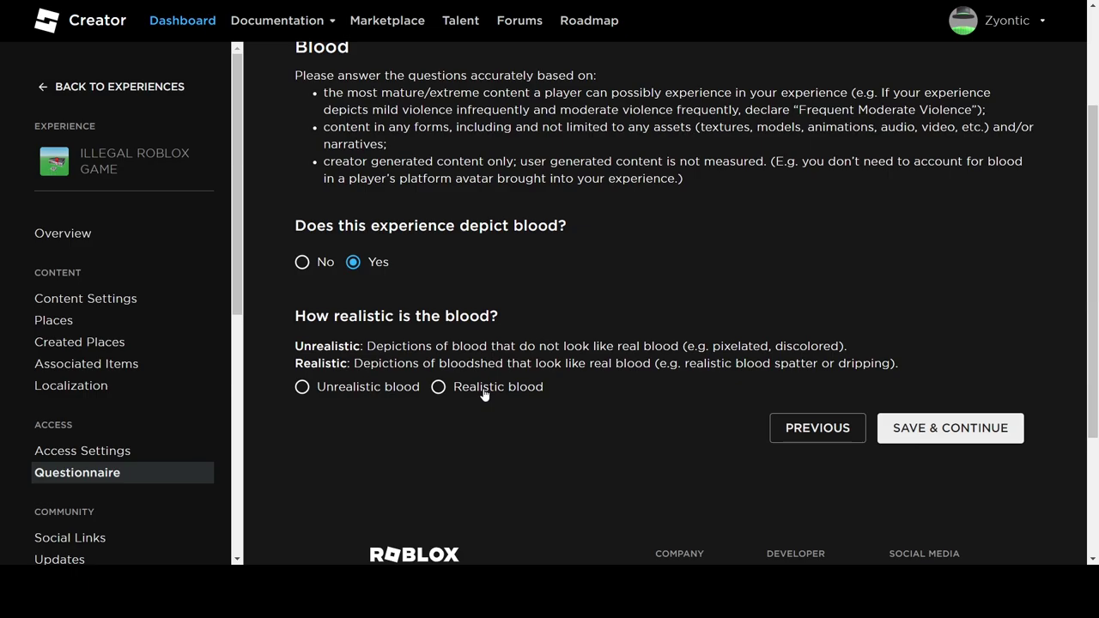
click(484, 389)
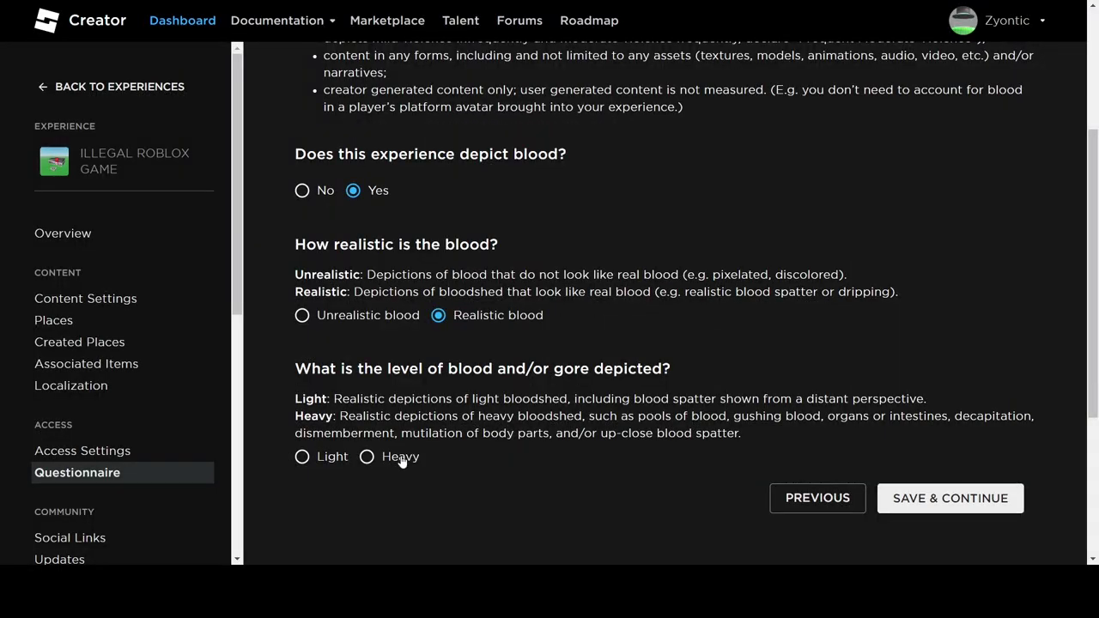
click(945, 501)
scroll(589, 302, up, 3)
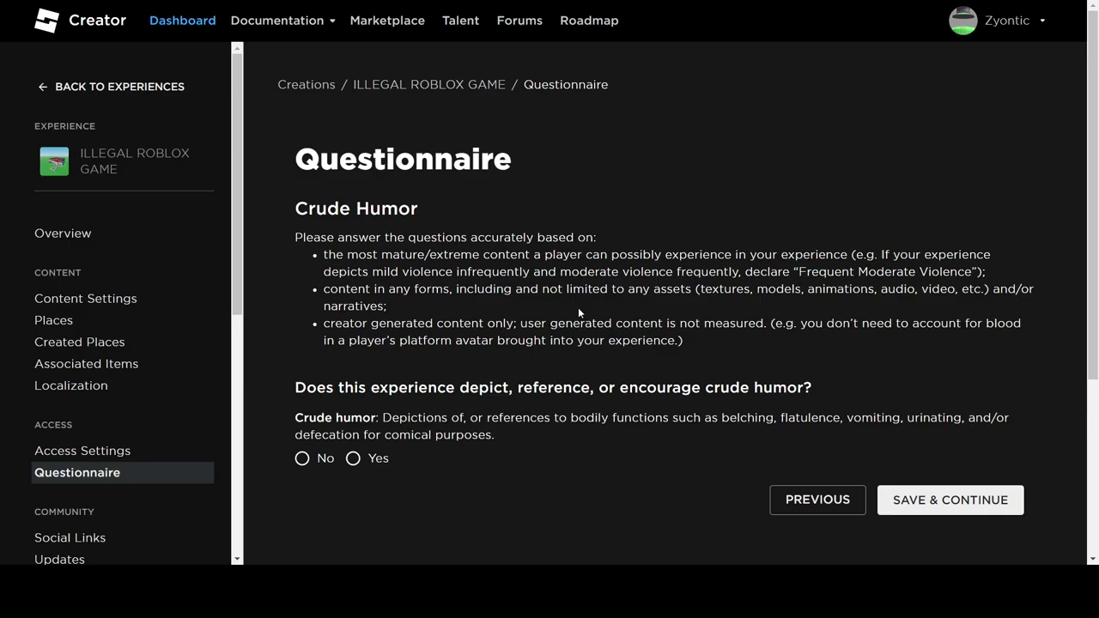
Declare mild crude humor and save that answer.
click(353, 458)
scroll(597, 469, down, 3)
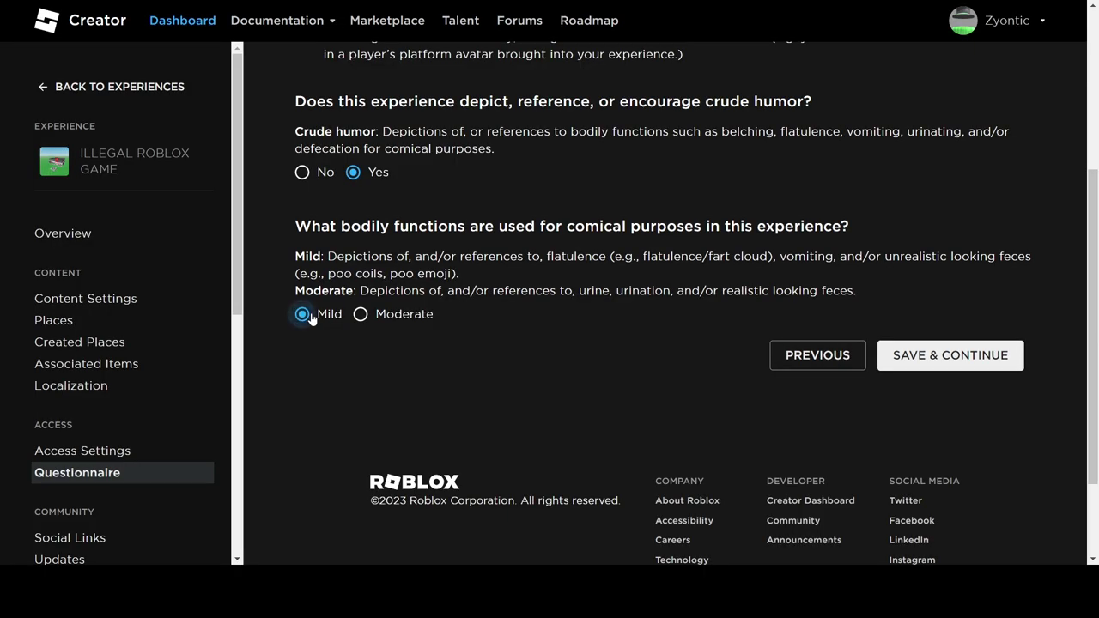
click(947, 352)
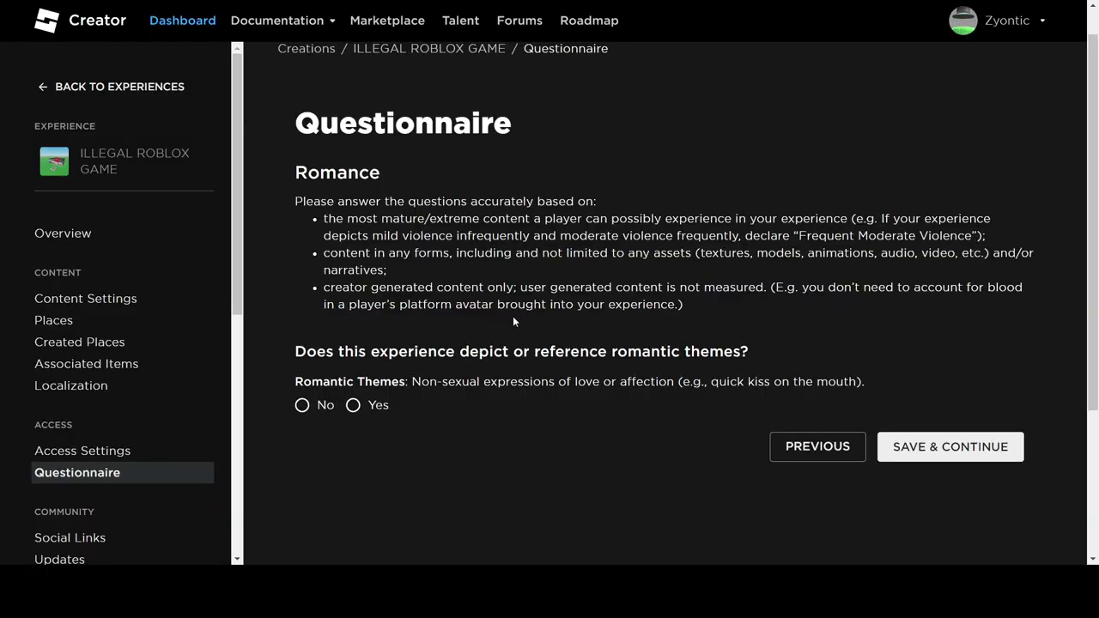
Continue past the romance and gambling questions, submit, and confirm making the experience Ages 17+.
click(925, 446)
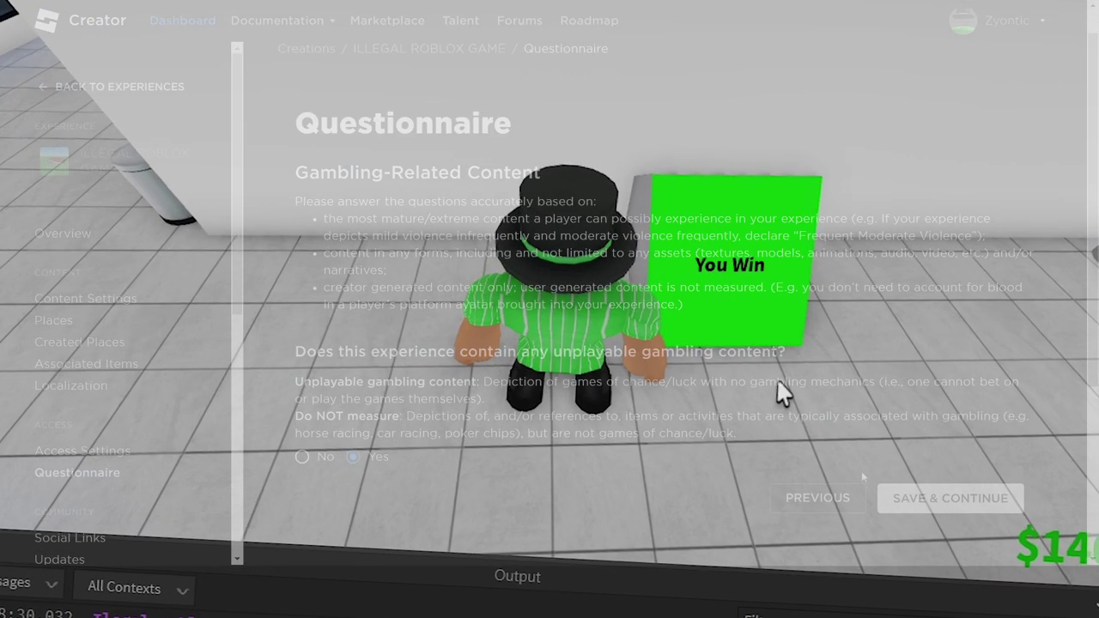
click(950, 498)
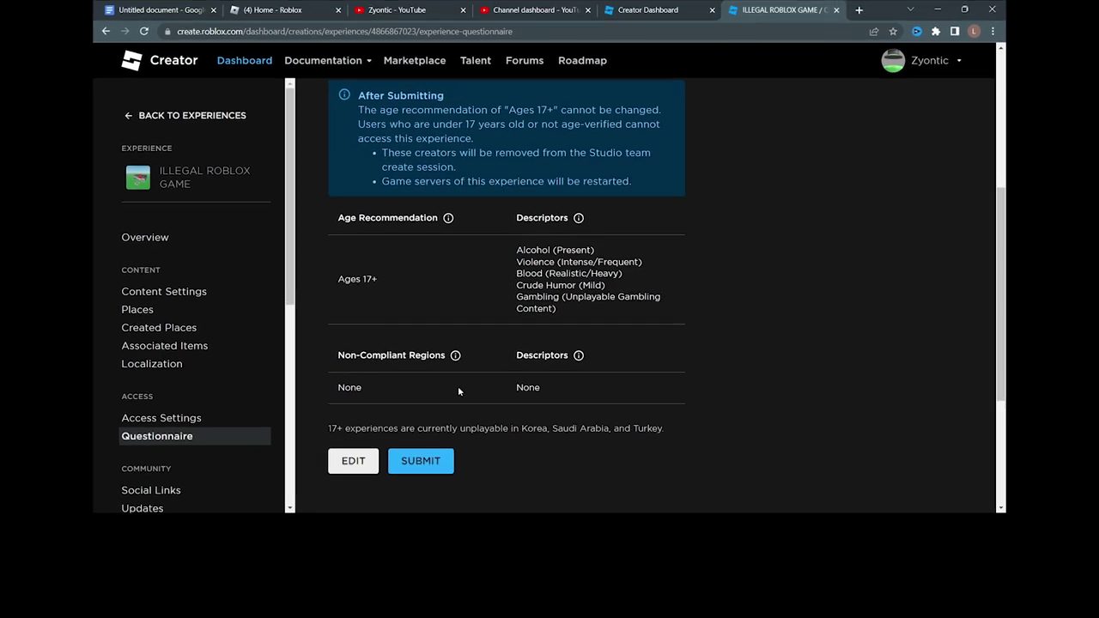
click(420, 462)
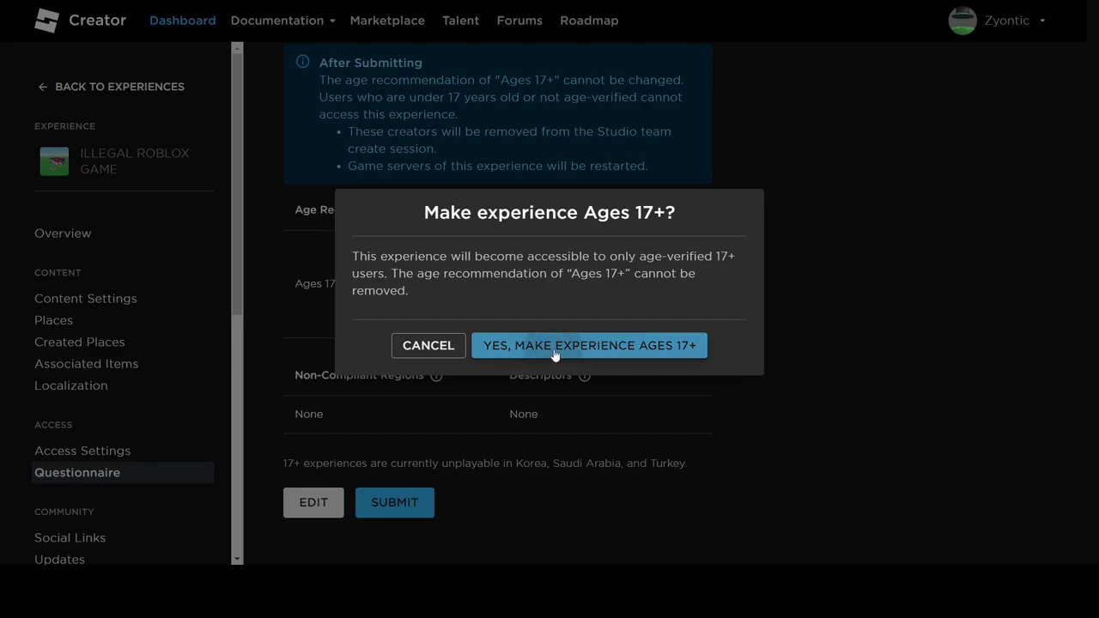
click(554, 348)
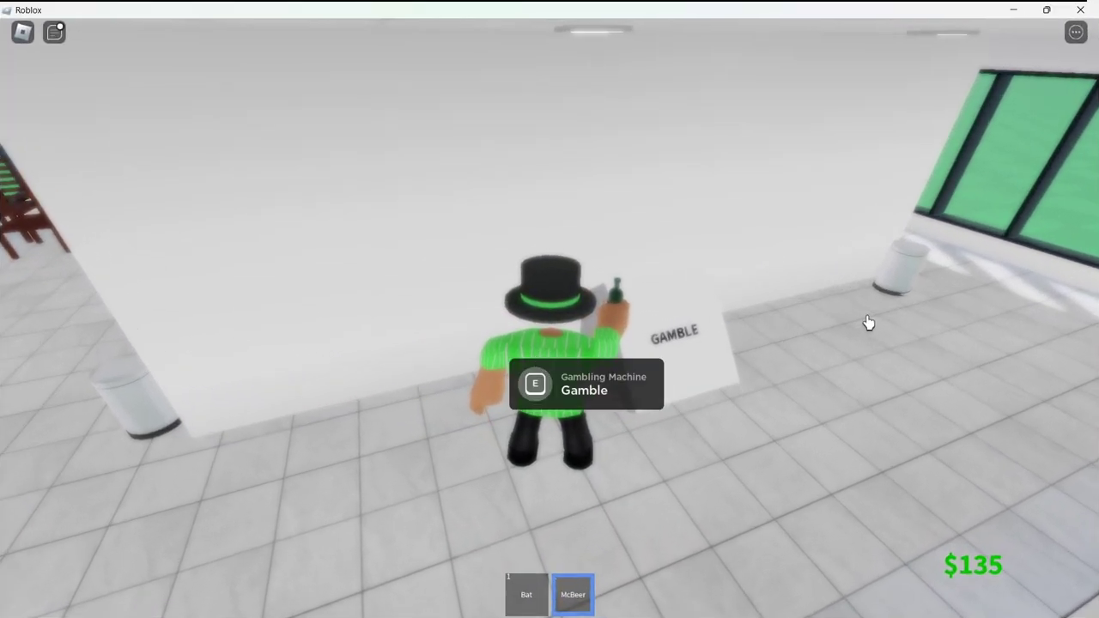
Gamble six times at the Gambling Machine, ending with the cash balance at $135.
key(e)
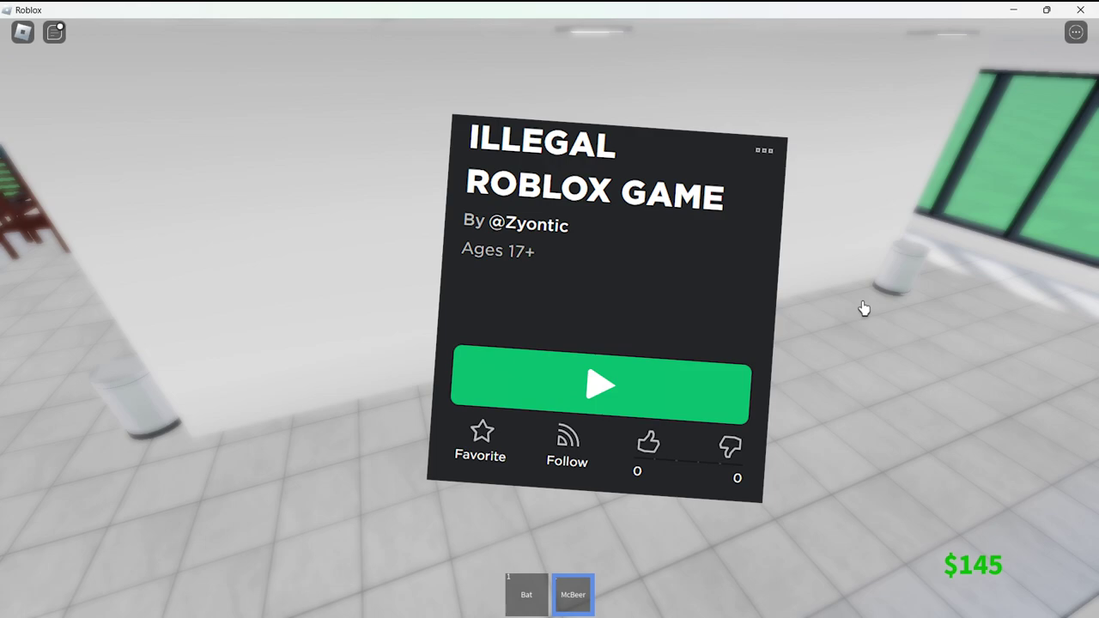
key(e)
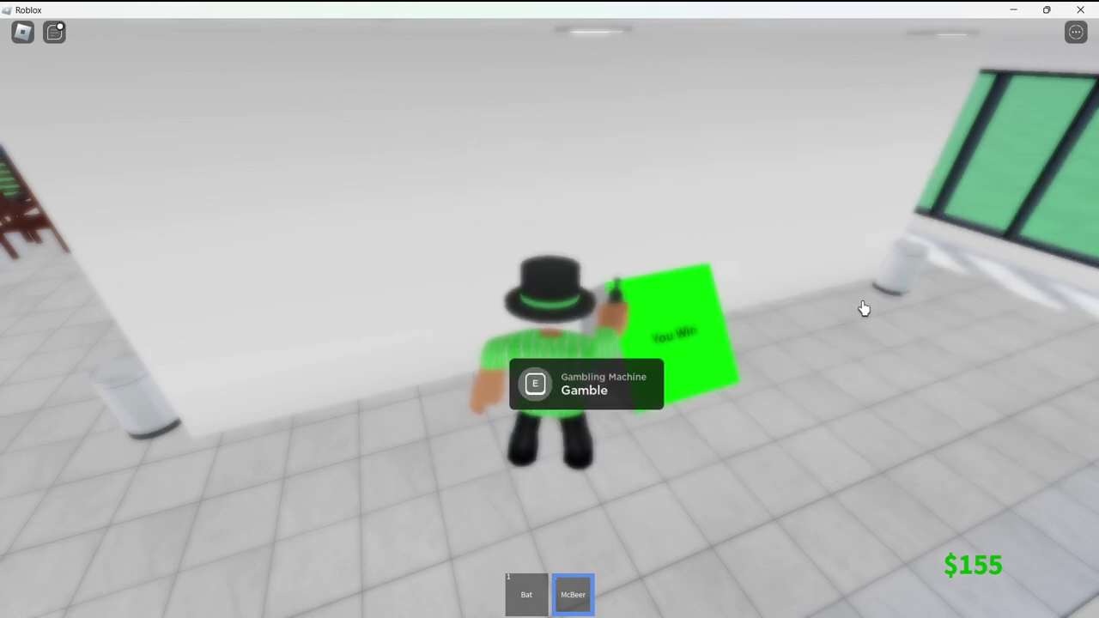
key(e)
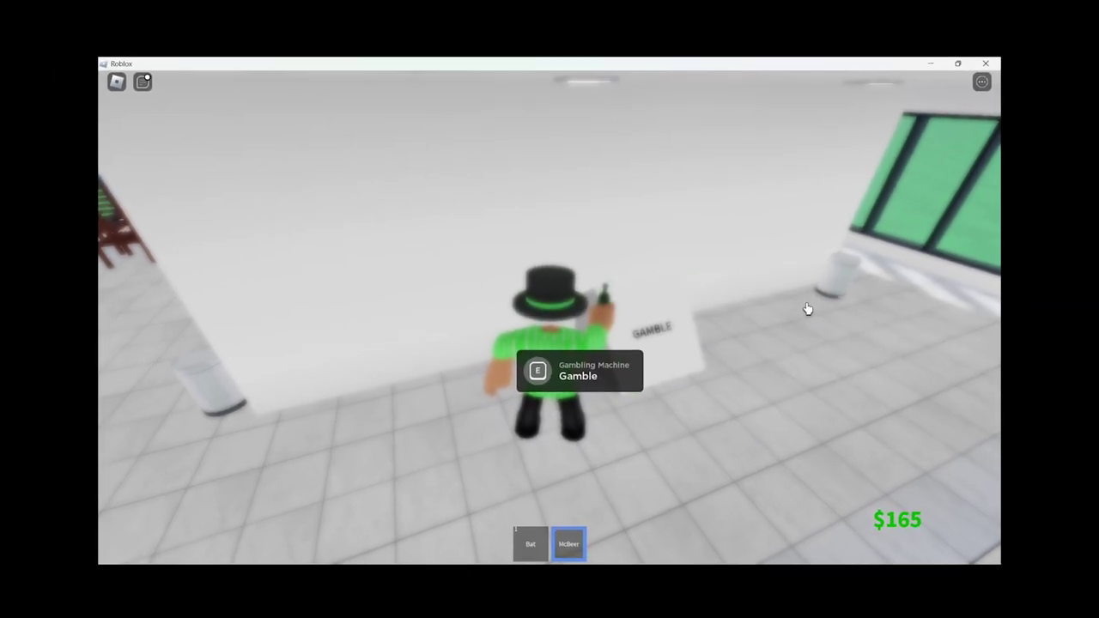
key(e)
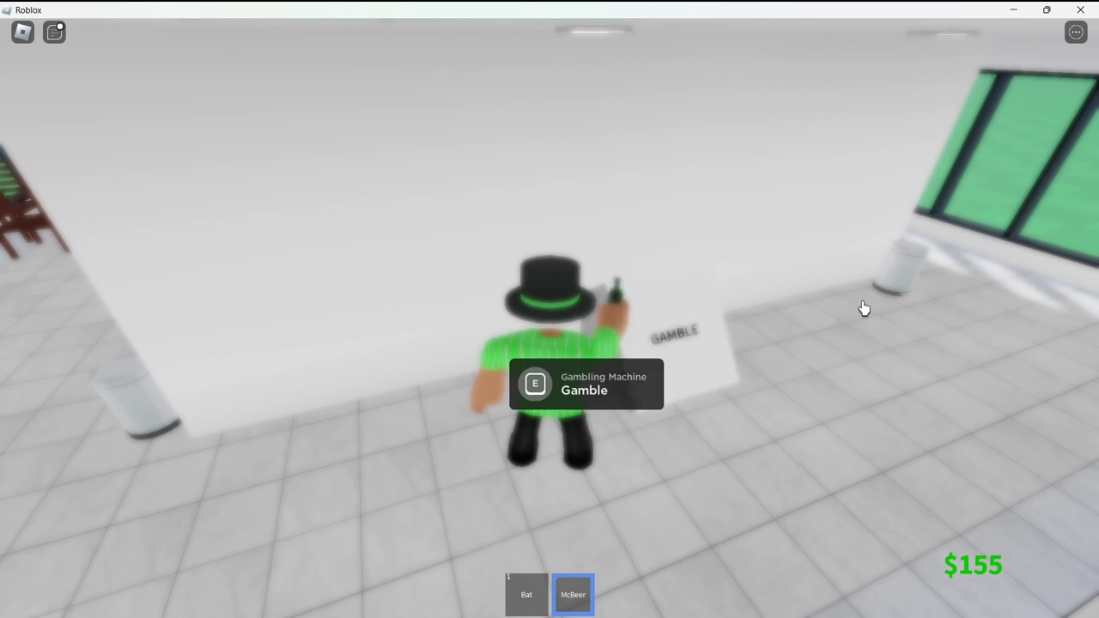
key(e)
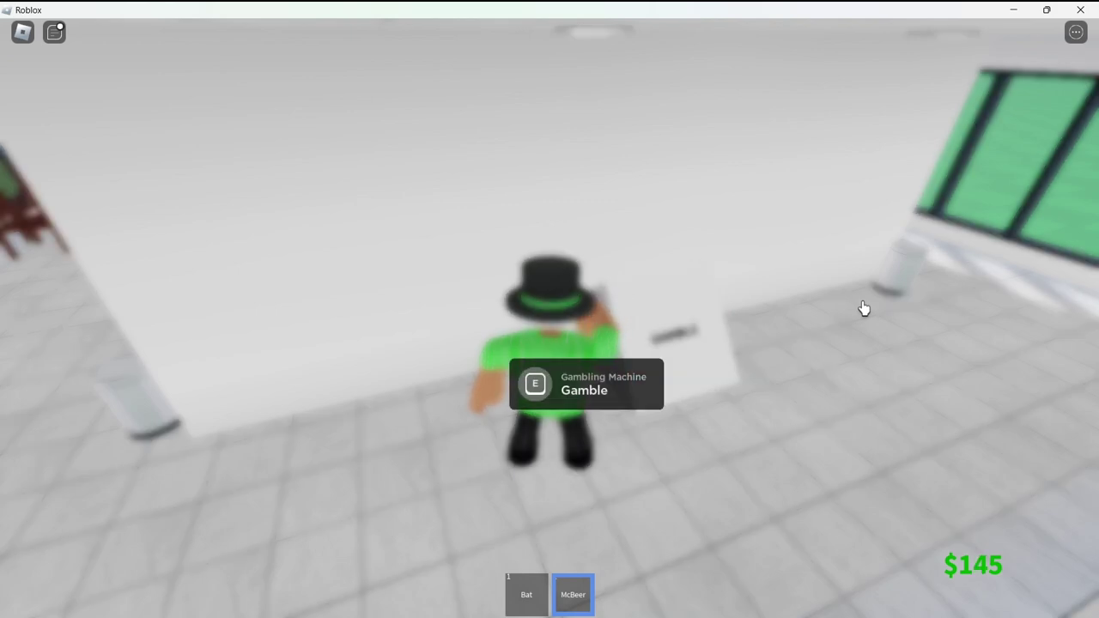
key(e)
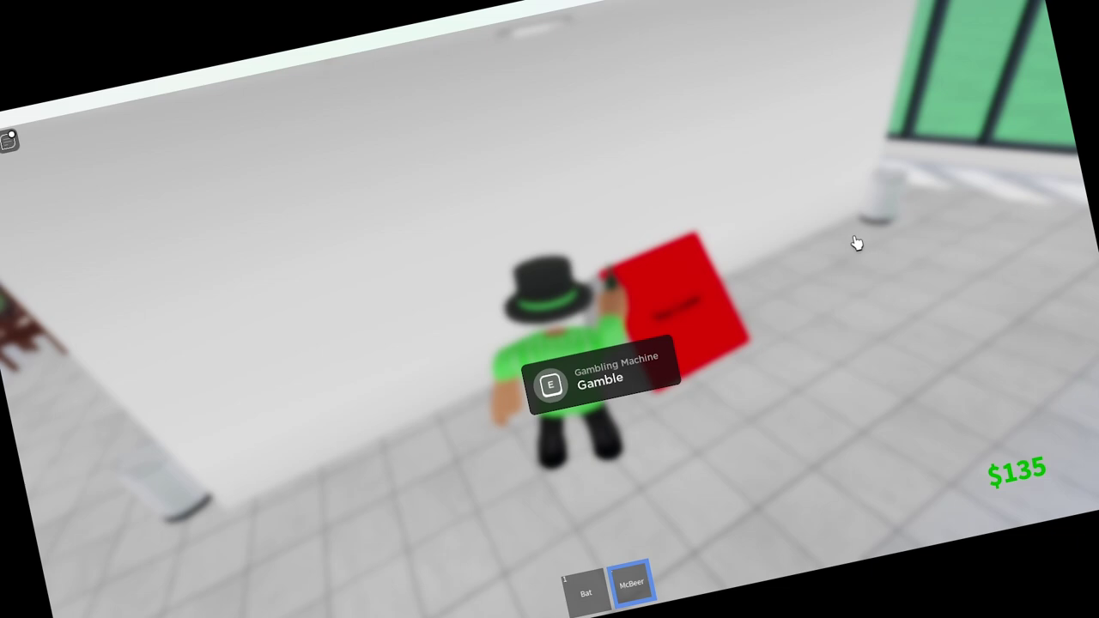